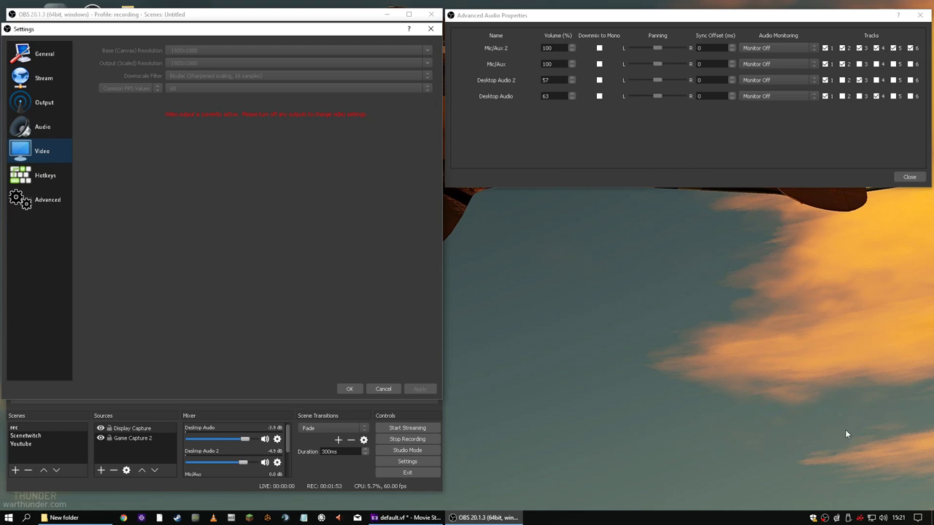
# Check the ReLive page in AMD Radeon Settings, and close the Radeon Settings window
pyautogui.rightClick(848, 518)
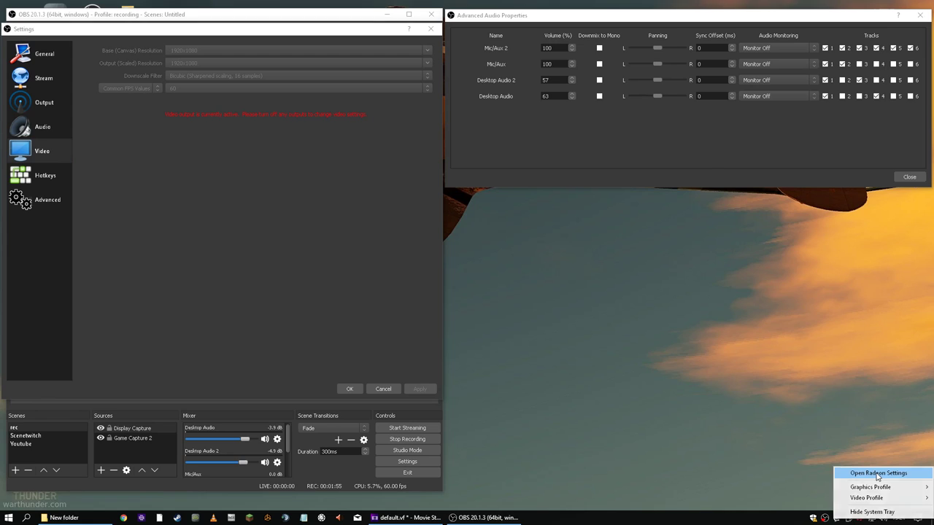
pyautogui.click(874, 473)
pyautogui.click(448, 171)
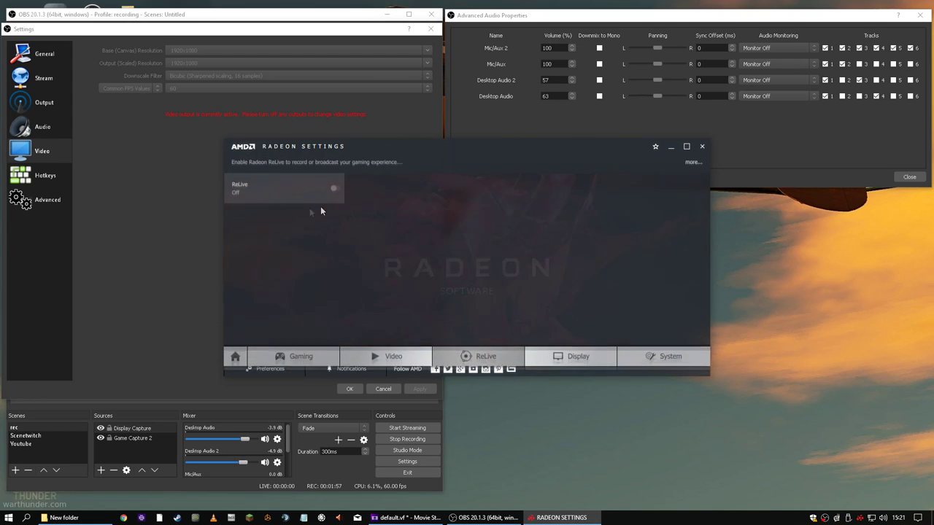
pyautogui.click(701, 147)
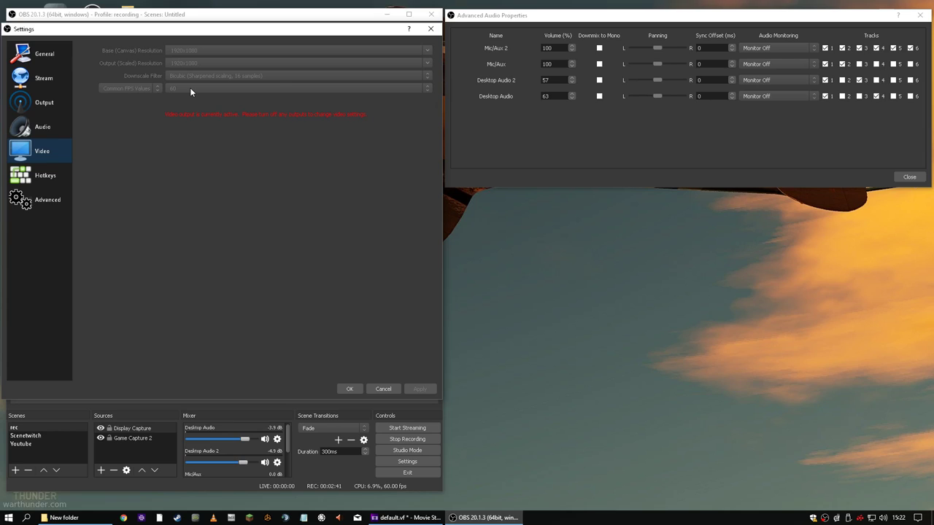
# Review the streaming and recording output settings, the audio device settings and the advanced settings
pyautogui.click(46, 103)
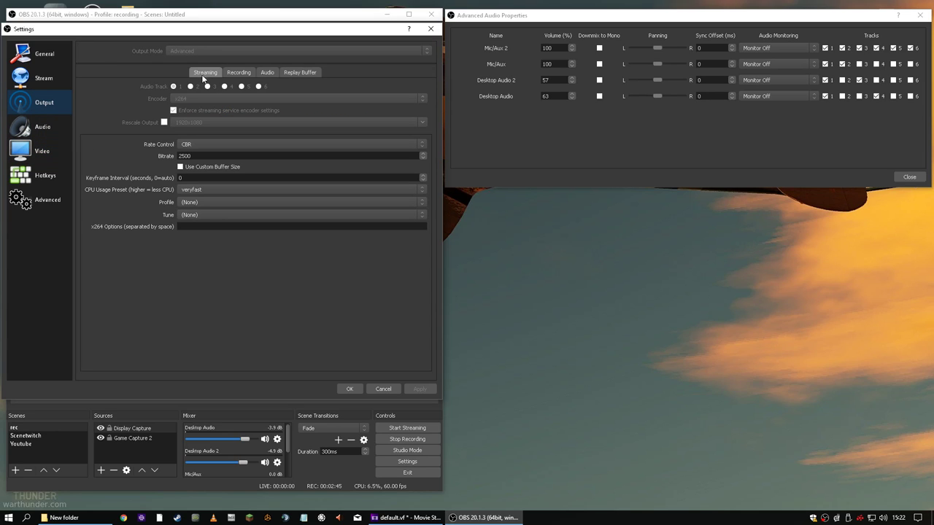
pyautogui.click(238, 72)
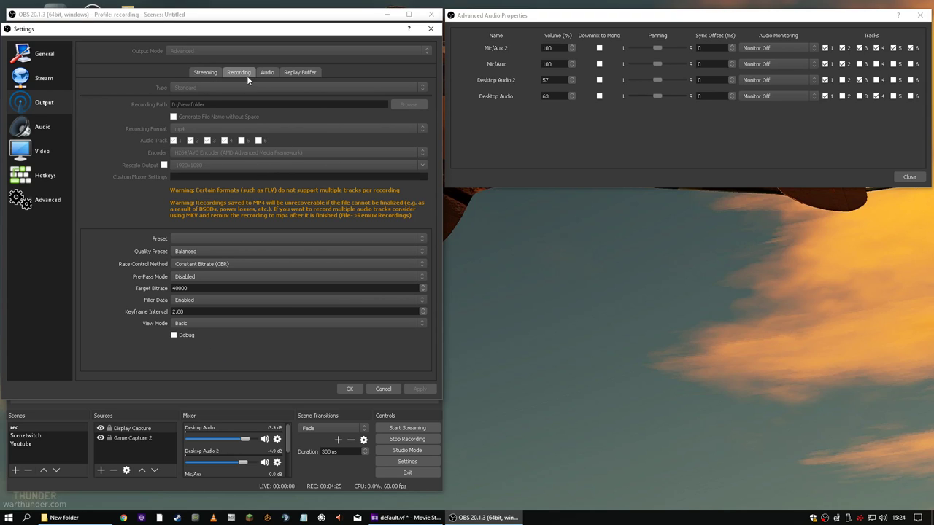
pyautogui.click(207, 72)
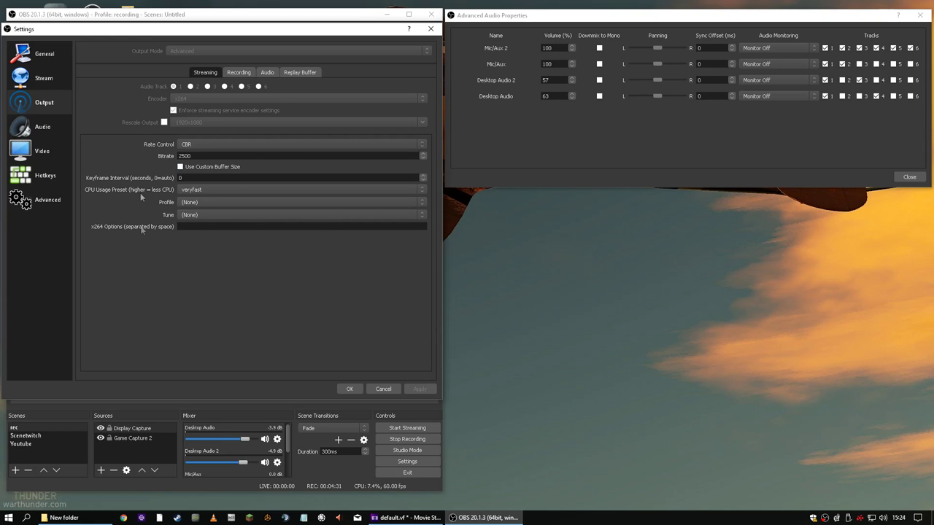
pyautogui.click(238, 72)
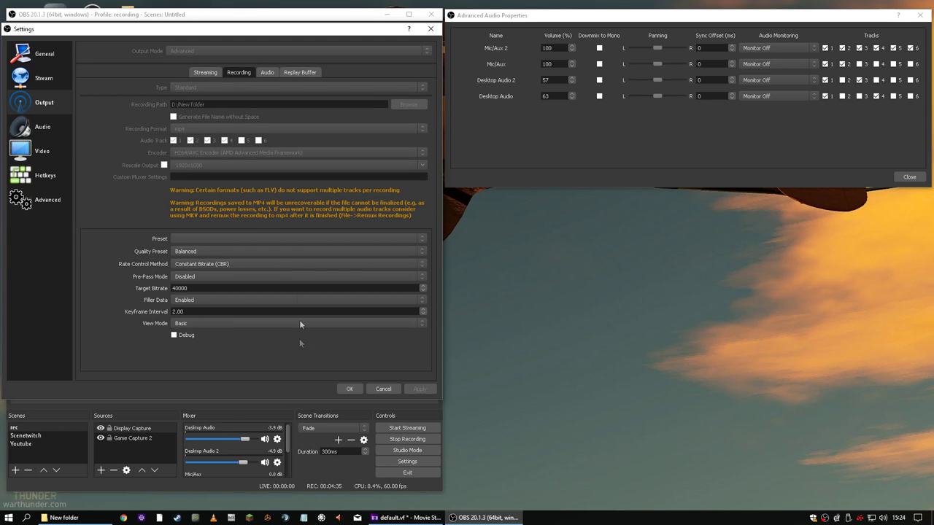
pyautogui.click(42, 127)
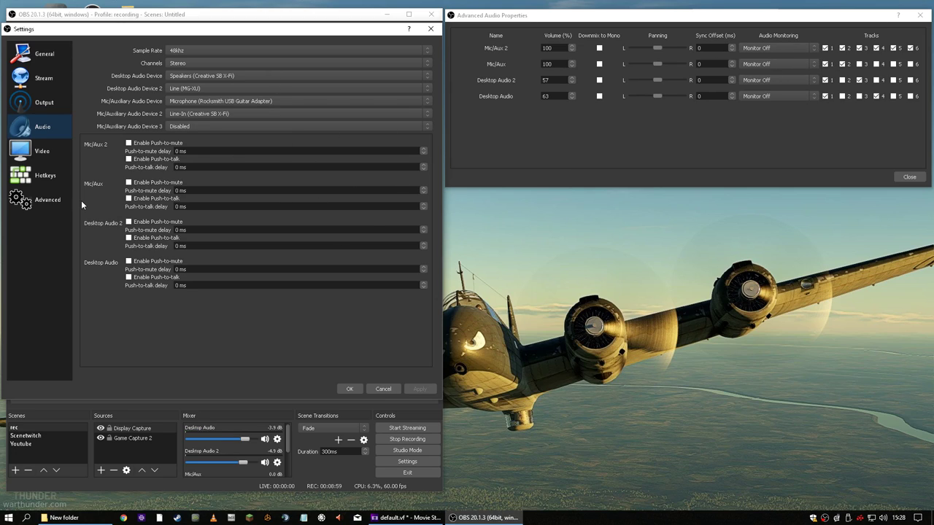
pyautogui.click(43, 106)
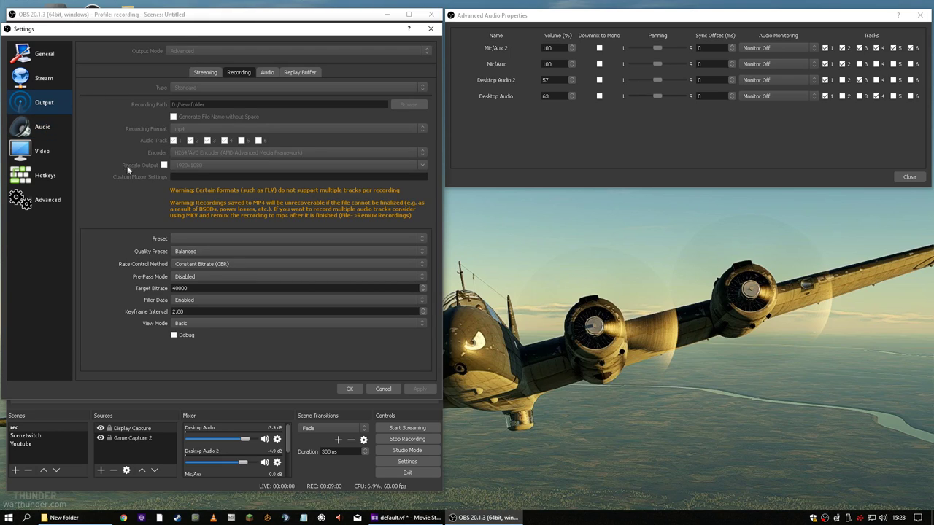
pyautogui.click(33, 131)
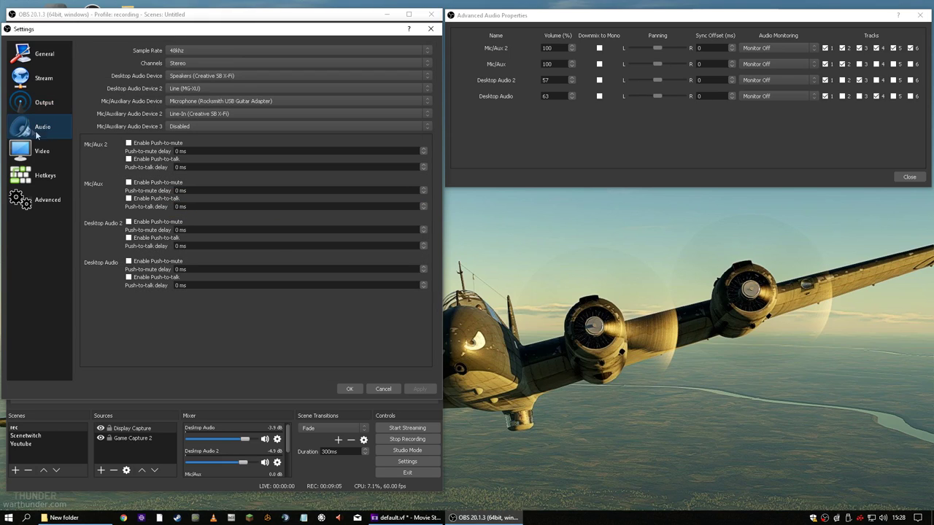
pyautogui.click(44, 200)
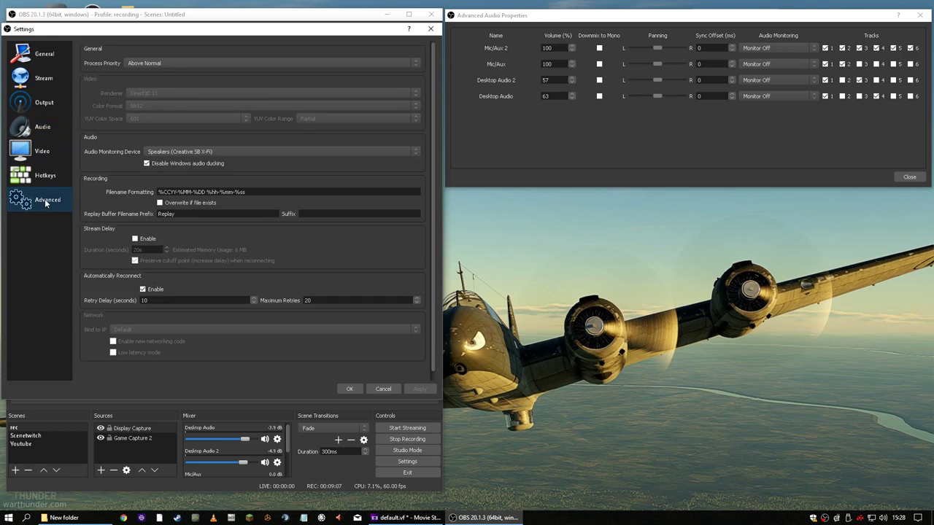
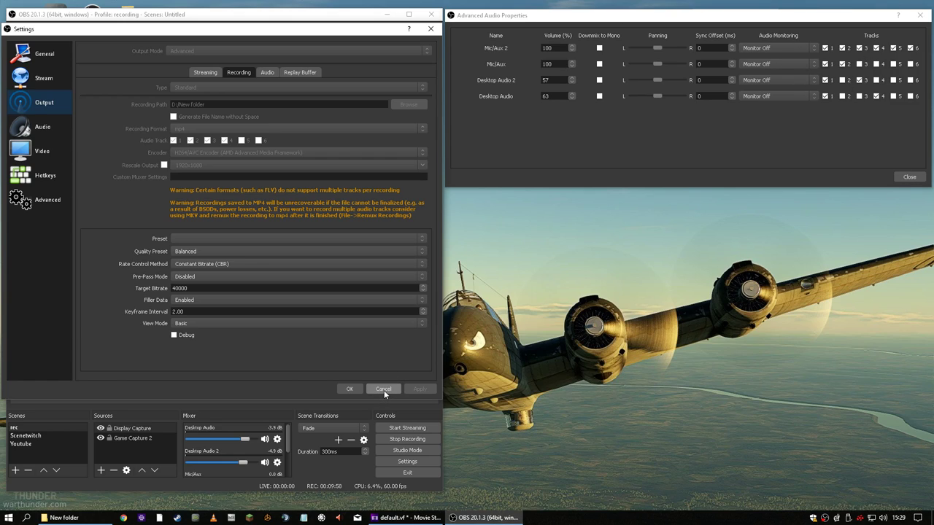
# Dismiss the Settings and Advanced Audio Properties windows, minimize OBS and switch to Movie Studio
pyautogui.click(383, 390)
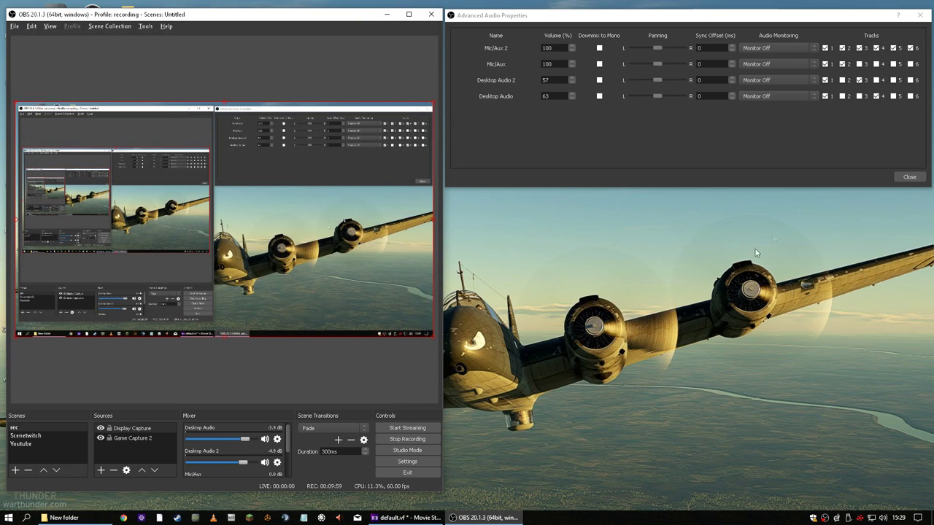
pyautogui.click(909, 178)
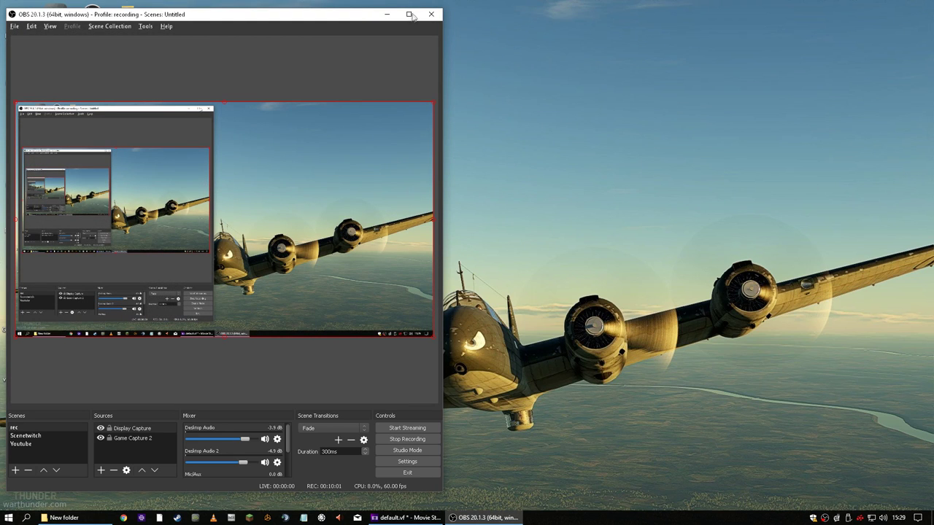
pyautogui.click(378, 21)
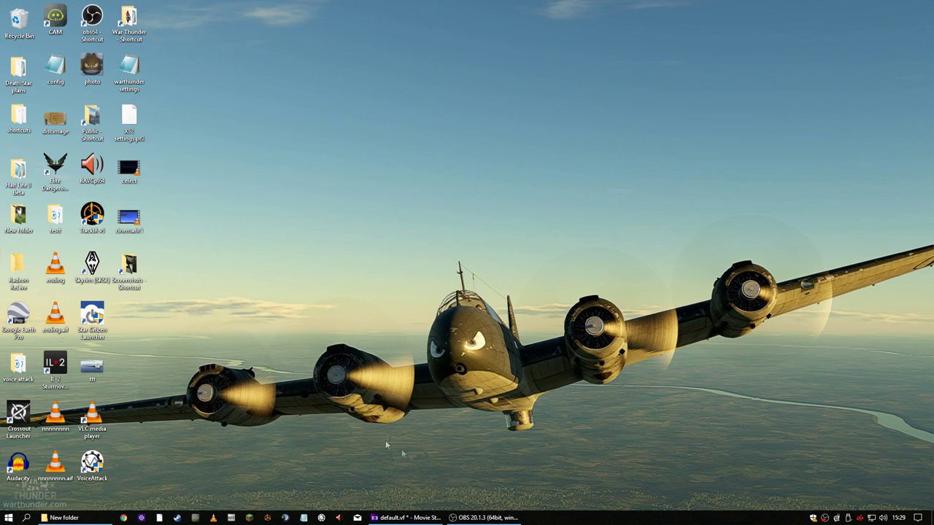
pyautogui.click(403, 518)
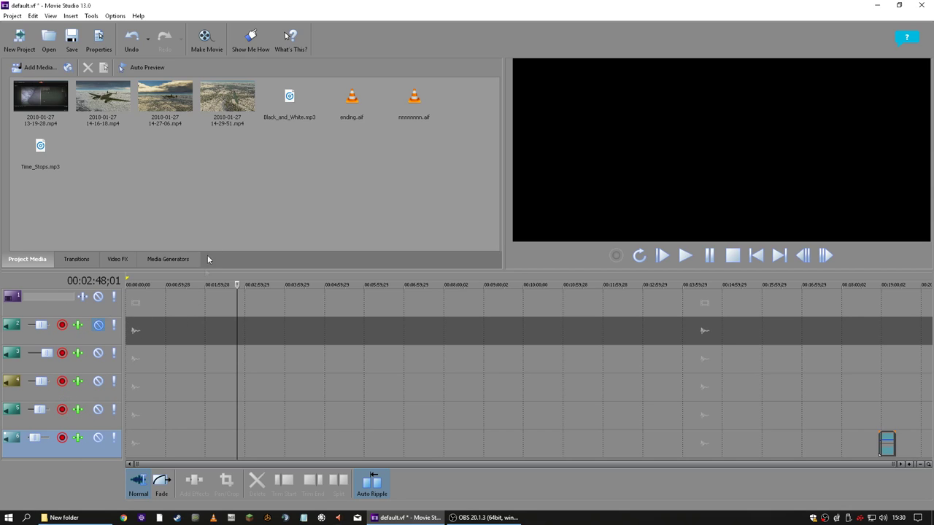
pyautogui.moveTo(41, 99); pyautogui.dragTo(134, 311)
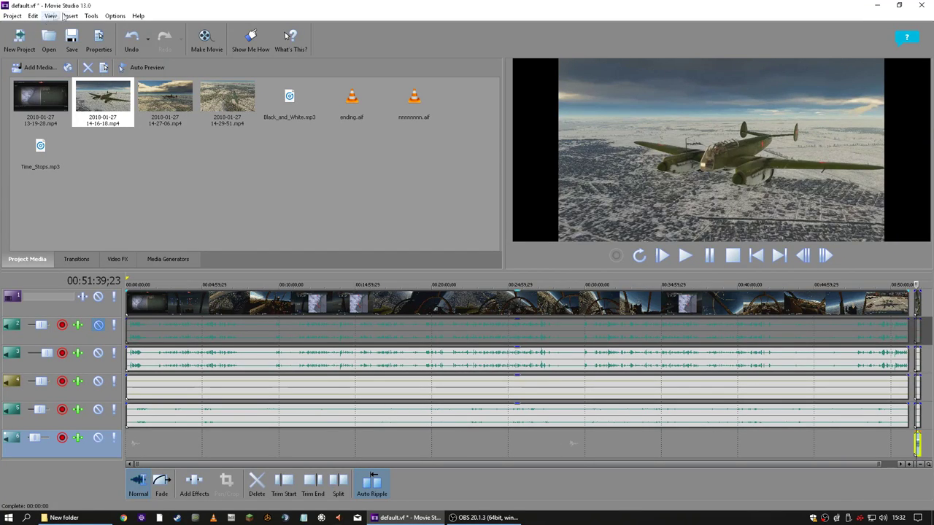
pyautogui.rightClick(524, 307)
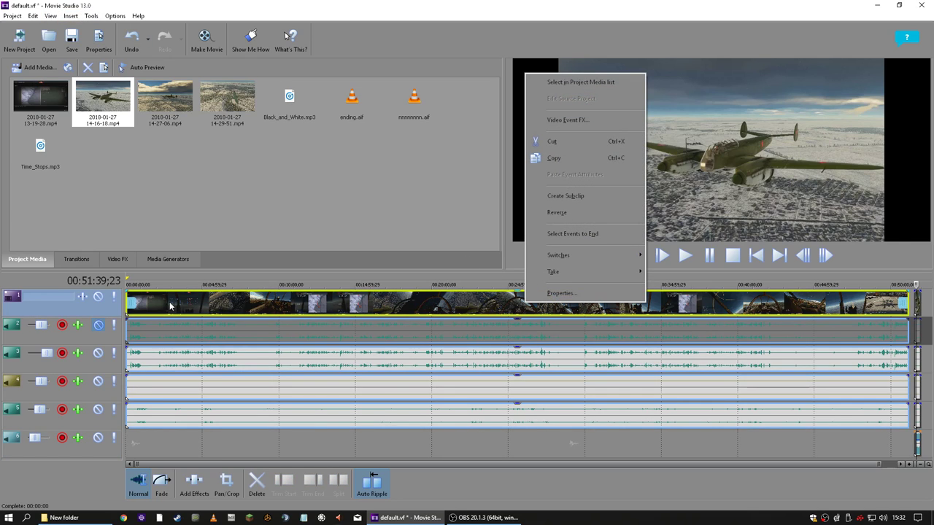
pyautogui.click(555, 292)
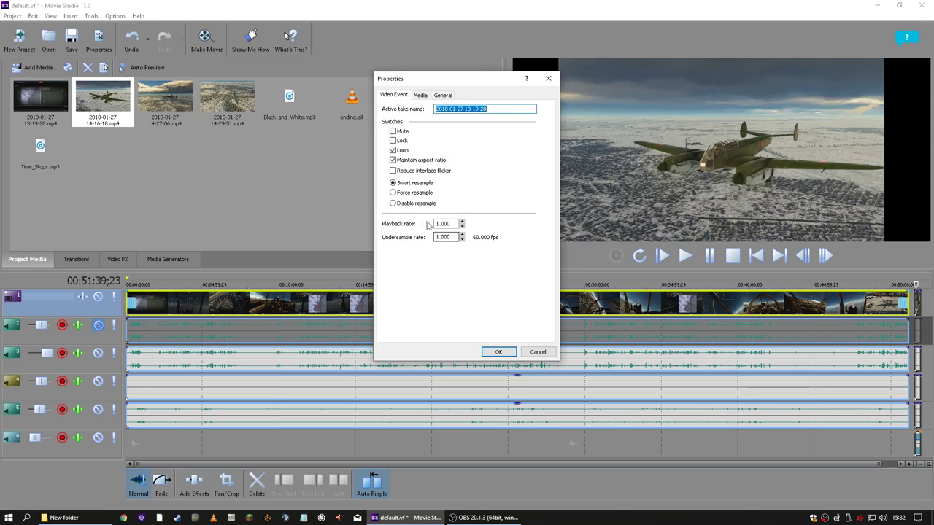
pyautogui.click(394, 203)
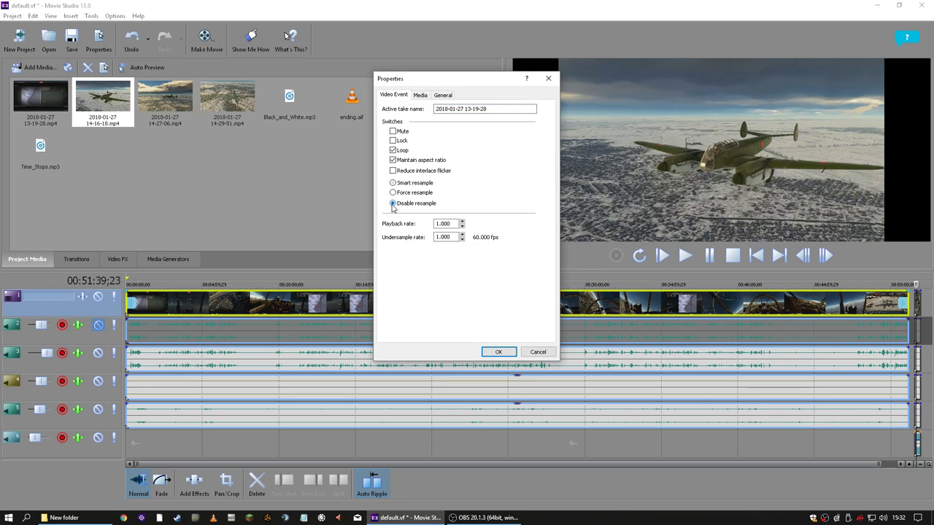
pyautogui.click(499, 352)
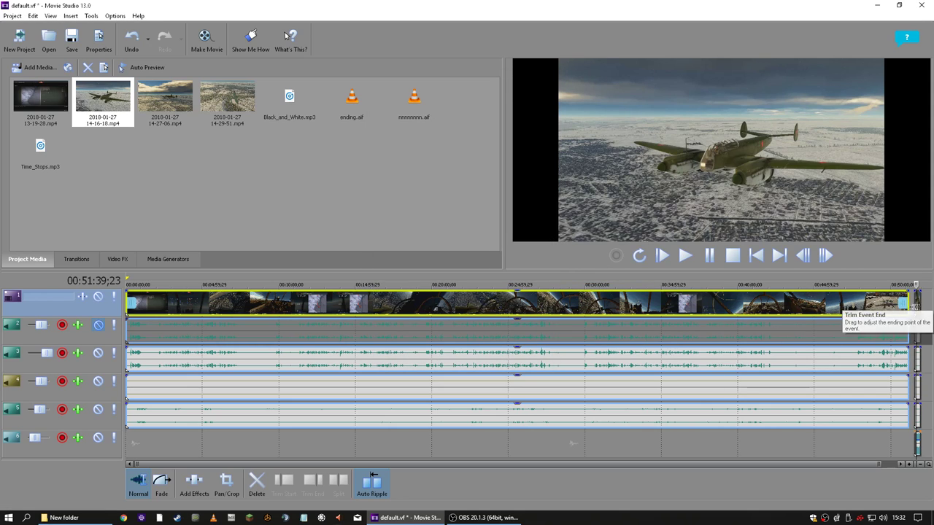
pyautogui.rightClick(905, 300)
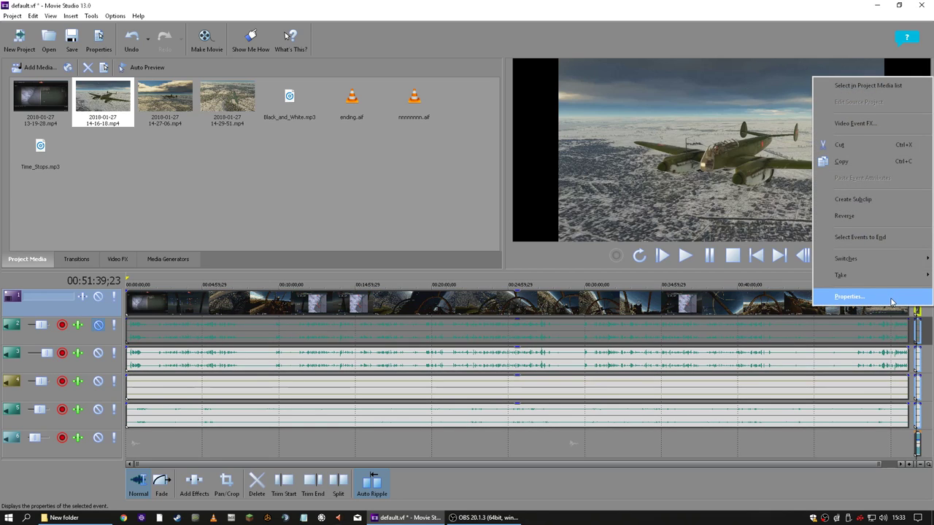
pyautogui.click(839, 294)
pyautogui.click(403, 206)
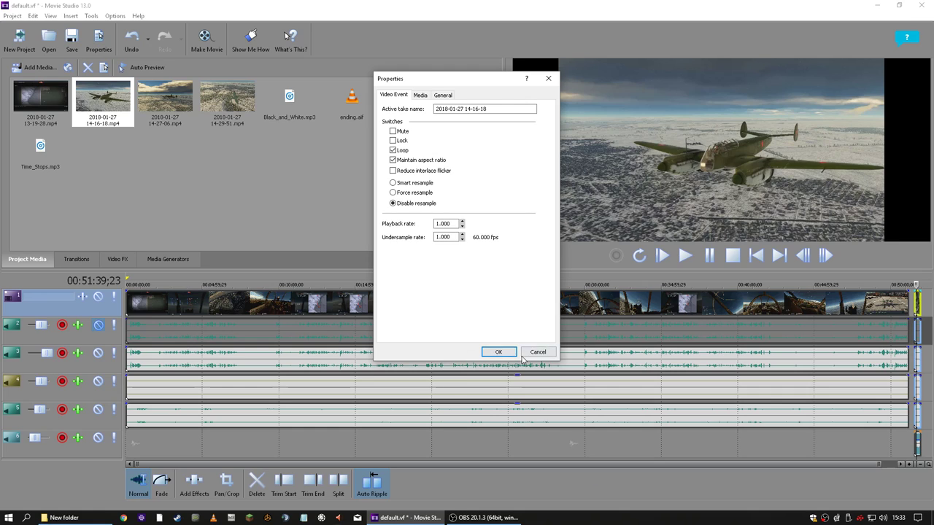
pyautogui.click(498, 352)
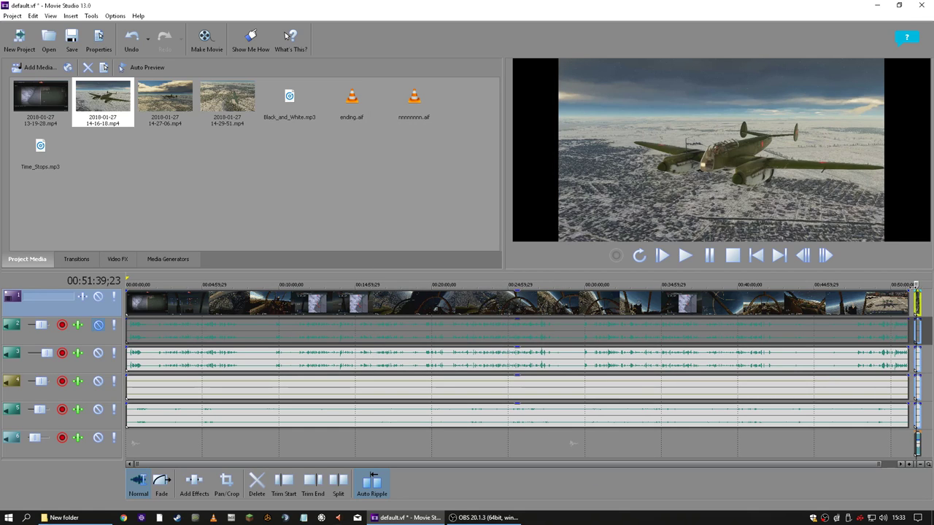
# Play a few seconds of the long clip from about 00:21:23 on the timeline, and pause
pyautogui.click(756, 255)
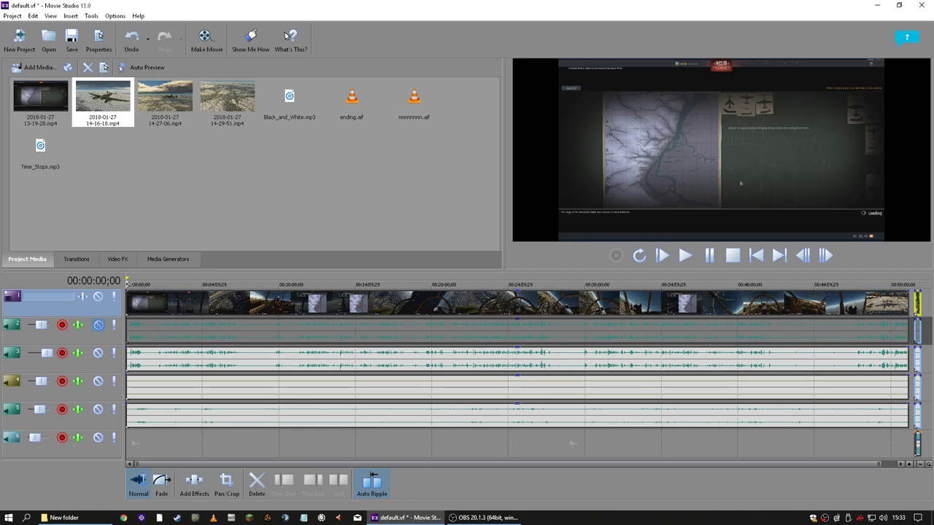
pyautogui.moveTo(128, 286); pyautogui.dragTo(452, 299)
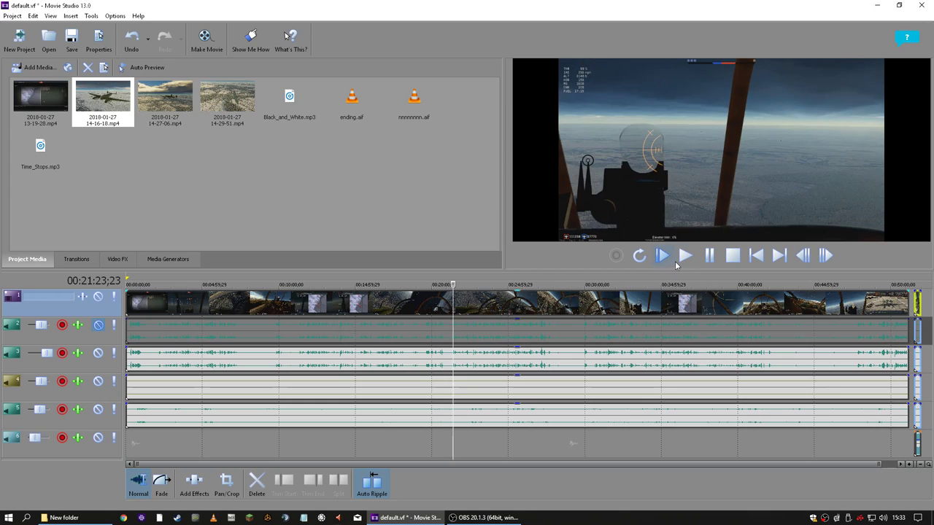
pyautogui.click(693, 260)
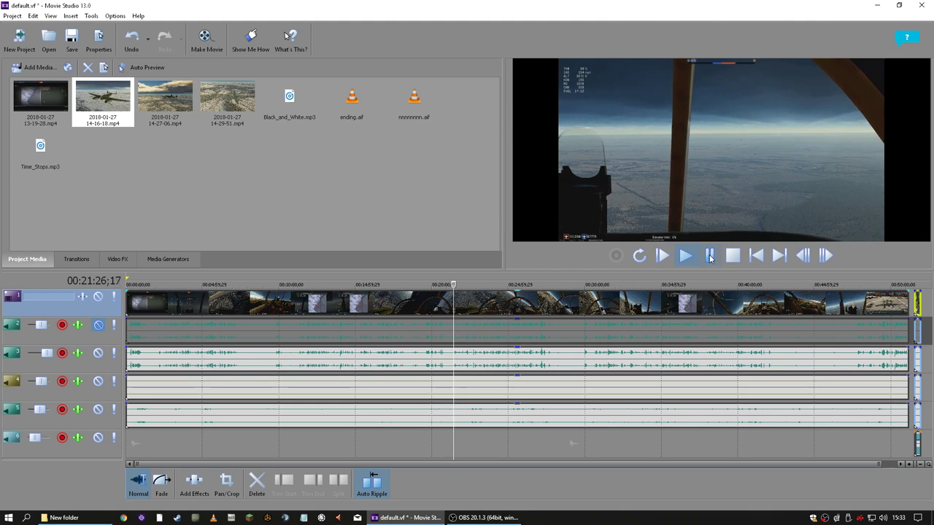
pyautogui.click(710, 257)
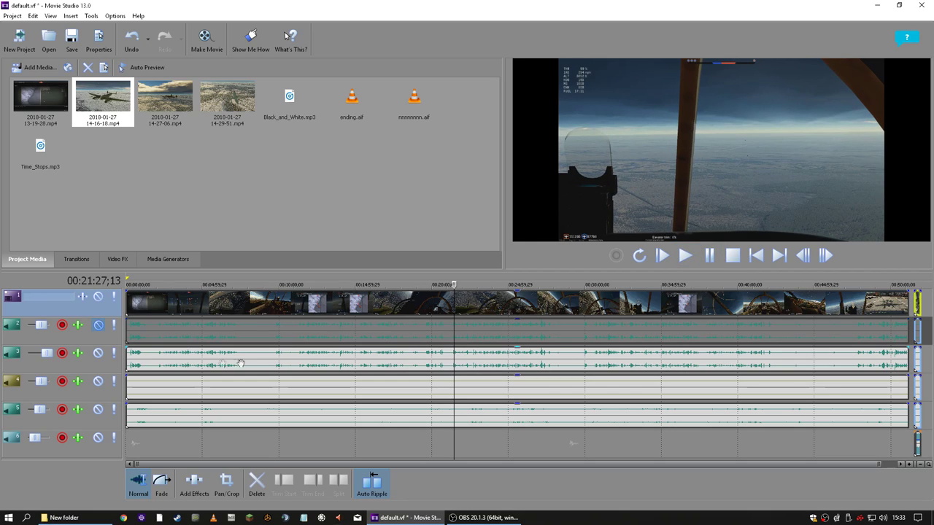
# Mute audio tracks 3, 4 and 5, unmute track 2, and play a few seconds to hear track 2 alone
pyautogui.press('Down')
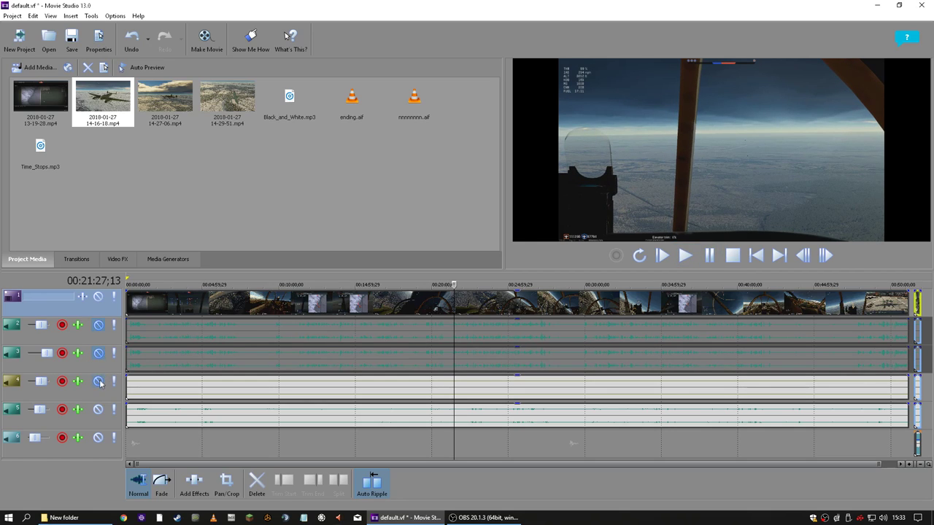
pyautogui.press('Down')
pyautogui.click(98, 411)
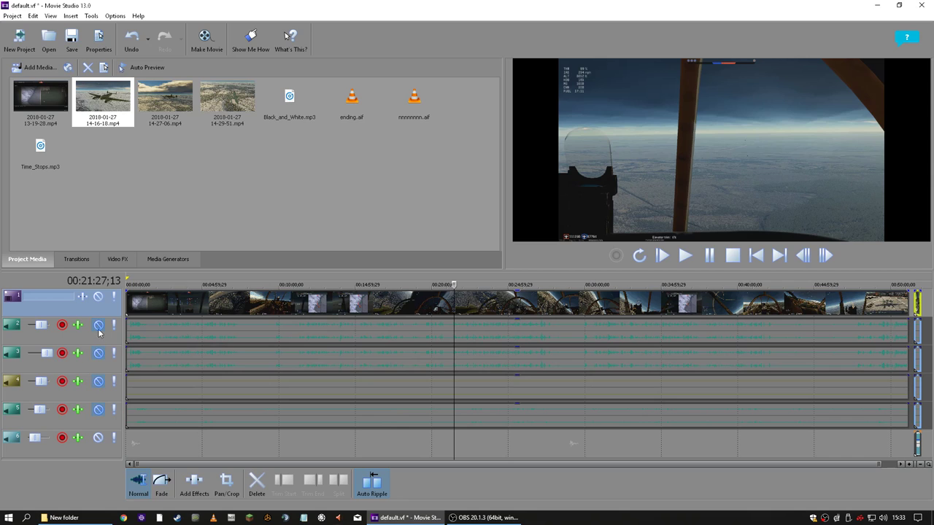
pyautogui.click(99, 327)
pyautogui.click(684, 257)
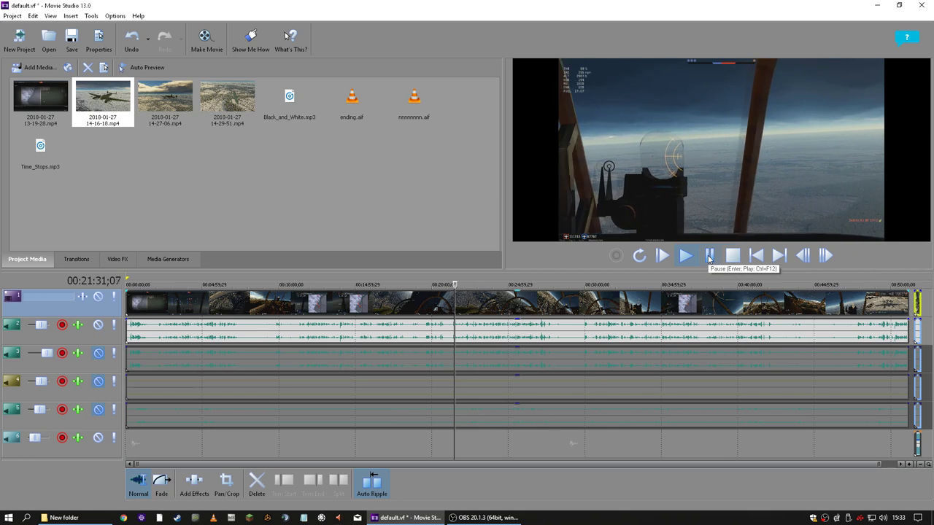
pyautogui.click(710, 257)
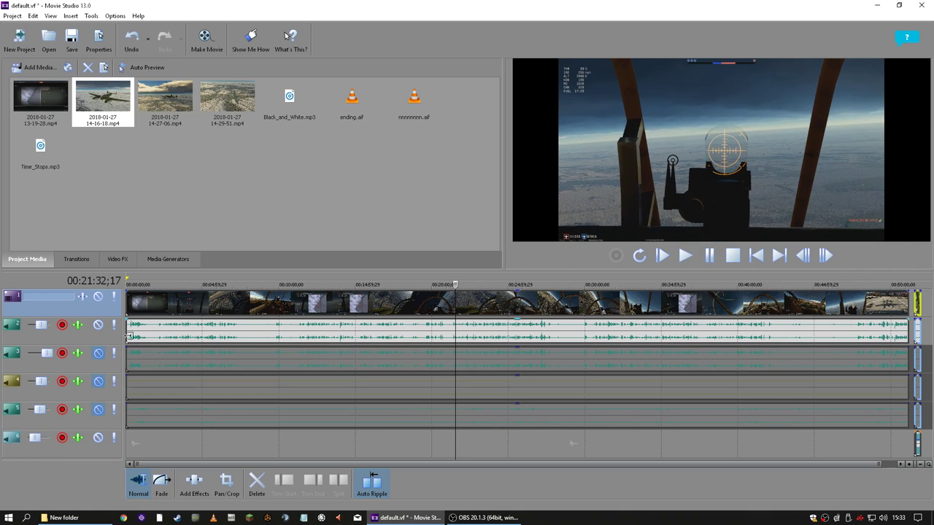
# Mute audio track 2, unmute track 3, and play a few seconds to hear track 3 alone
pyautogui.click(97, 326)
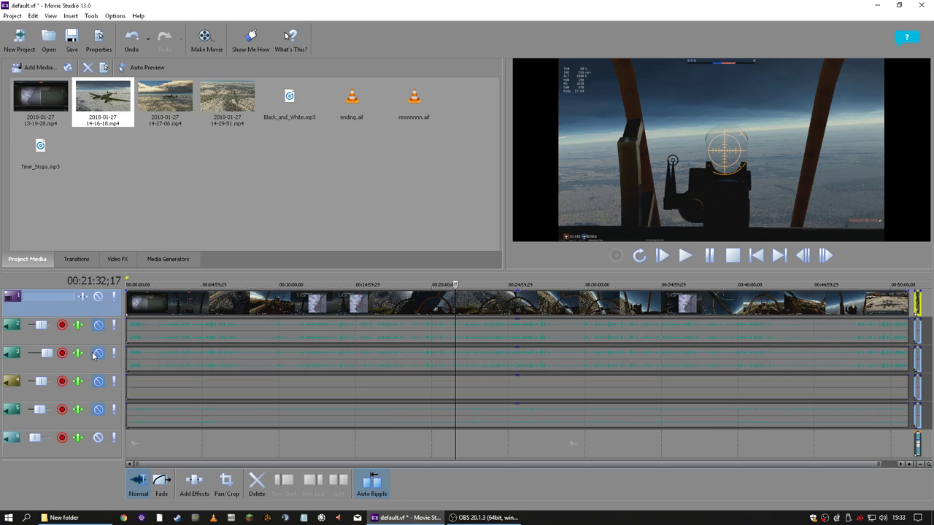
pyautogui.click(97, 354)
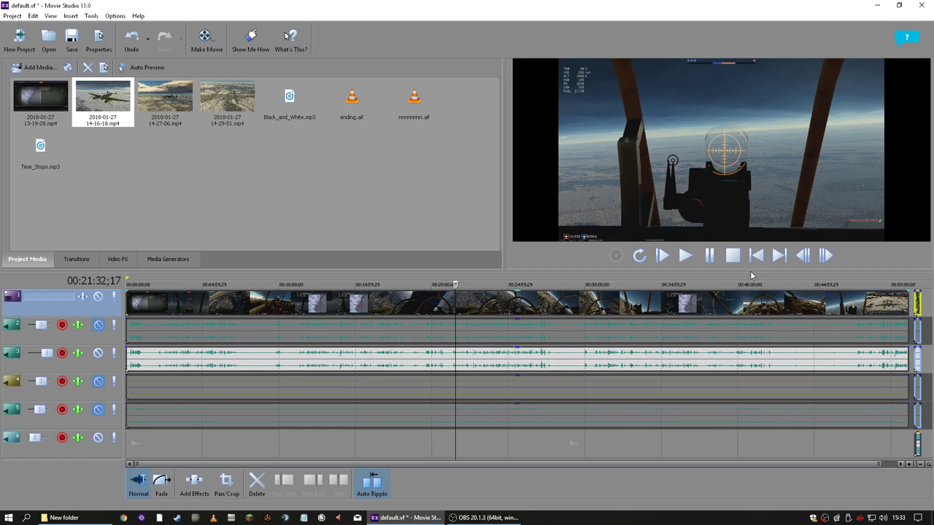
pyautogui.click(686, 256)
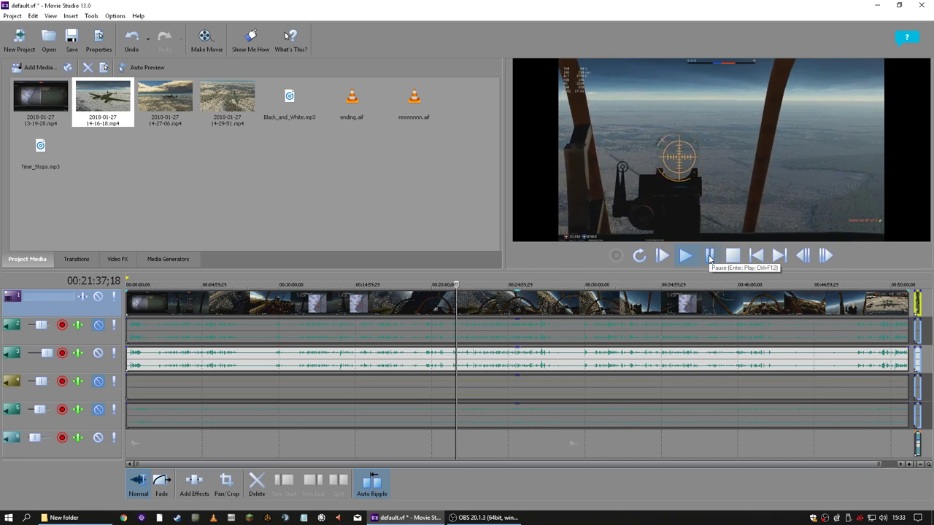
pyautogui.click(710, 257)
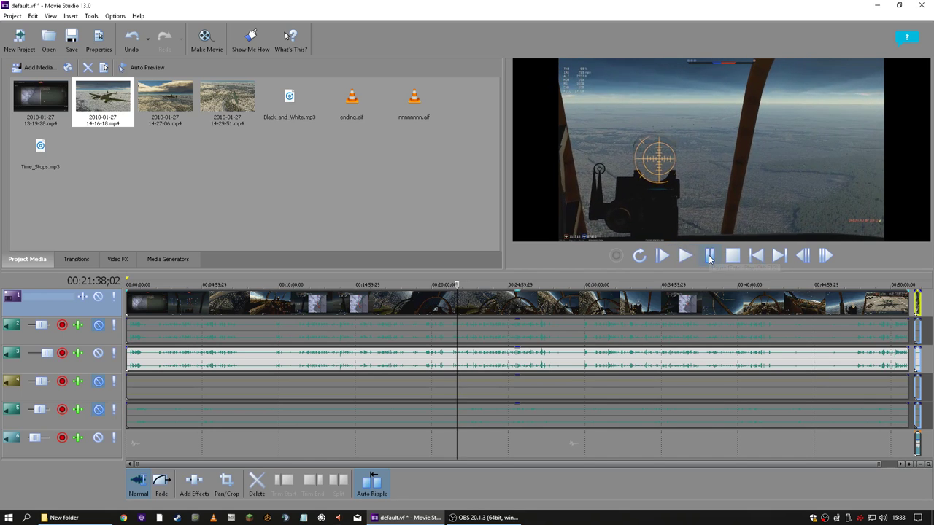
# Mute audio track 3, unmute track 4, and mute track 4 again
pyautogui.click(98, 356)
pyautogui.click(95, 391)
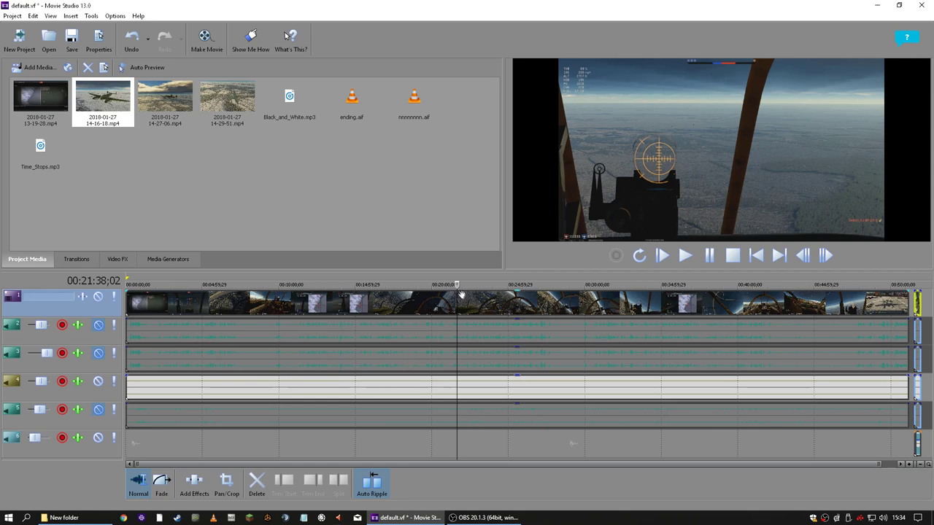
pyautogui.click(98, 382)
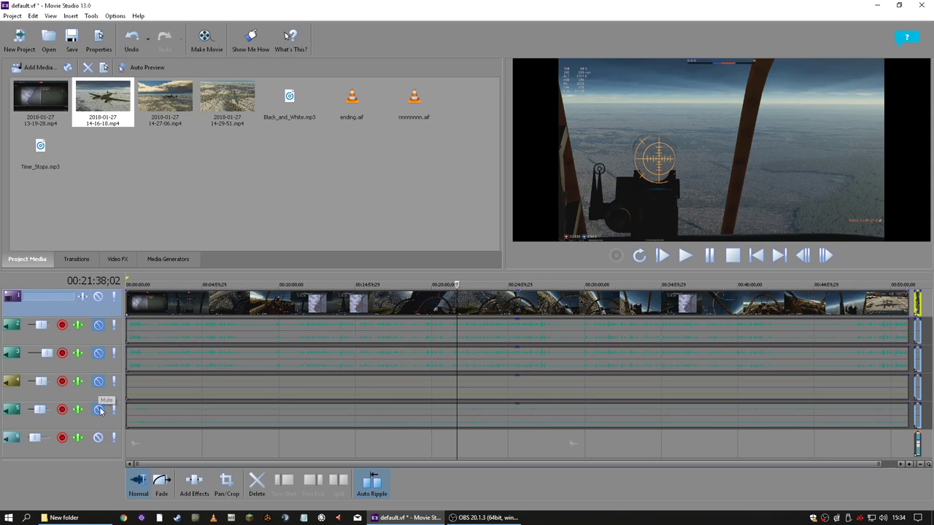
# Unmute audio track 5, play a few seconds to hear it alone, pause, and mute it again
pyautogui.click(98, 410)
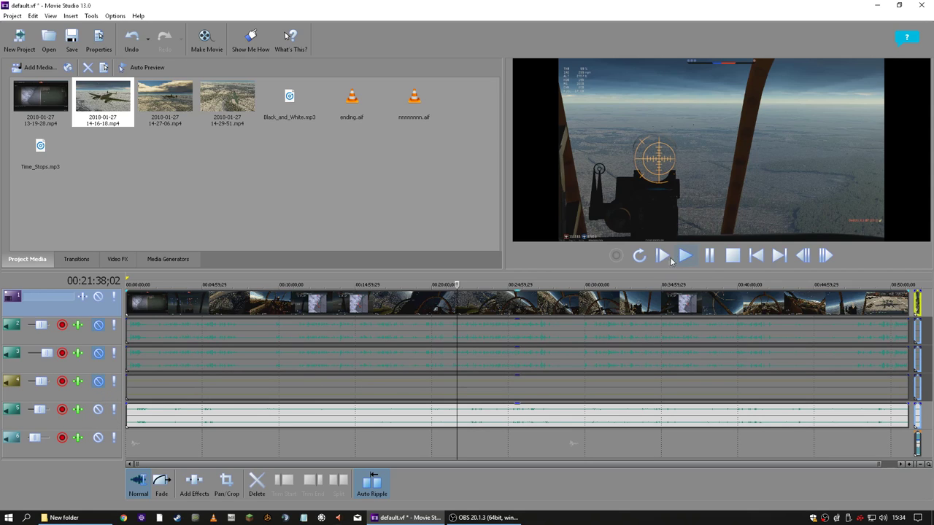
pyautogui.click(678, 259)
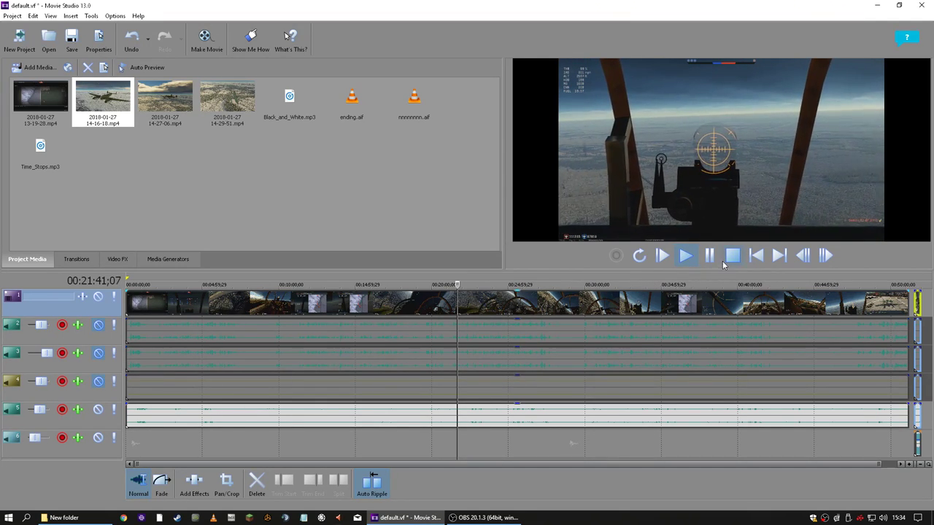
pyautogui.click(707, 254)
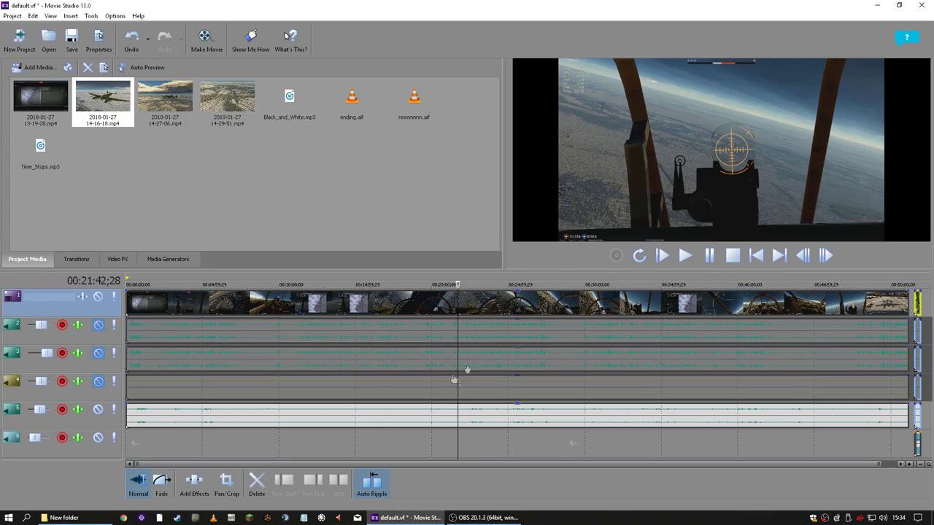
pyautogui.click(97, 410)
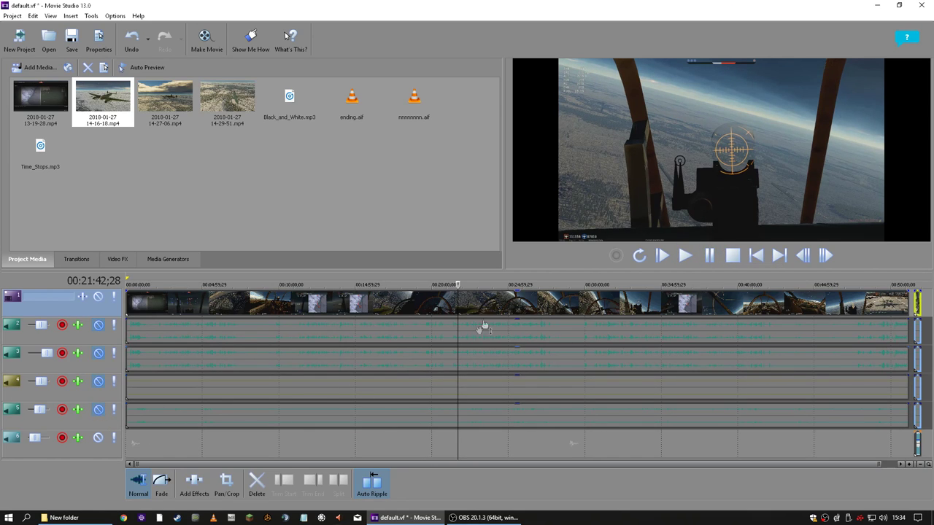
# Unmute audio tracks 3 and 5, leaving tracks 2 and 4 muted
pyautogui.click(100, 328)
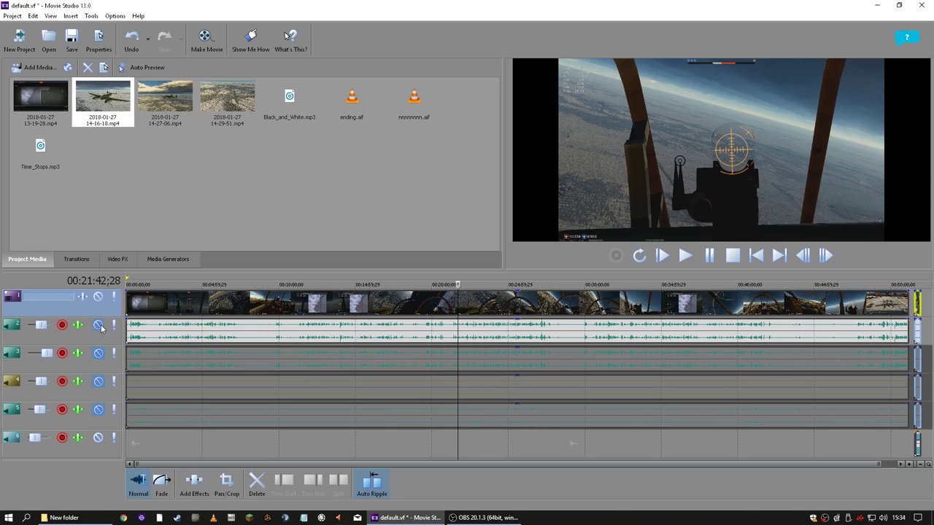
pyautogui.click(99, 327)
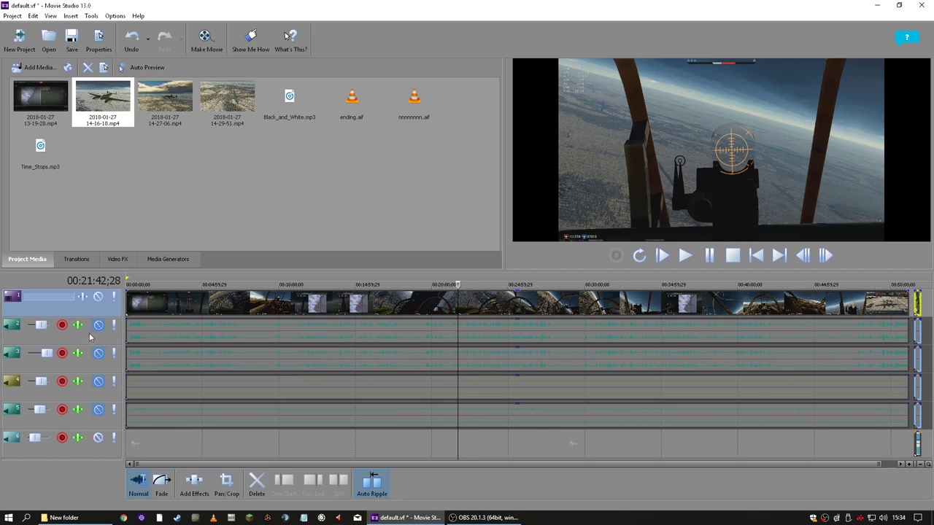
pyautogui.click(98, 330)
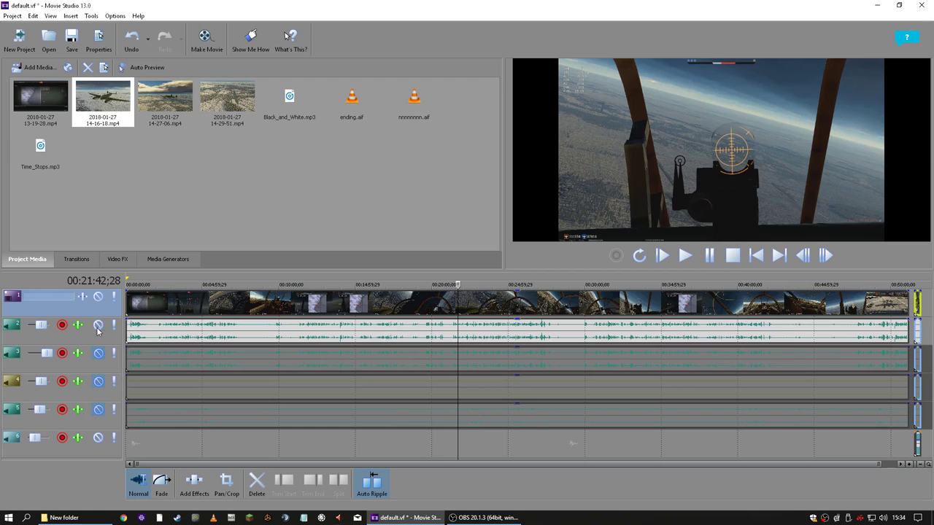
pyautogui.click(98, 354)
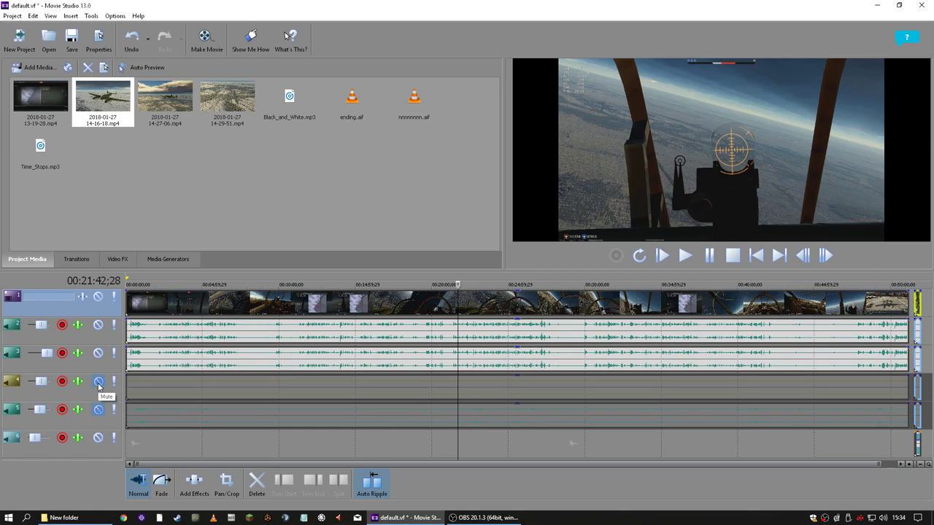
pyautogui.click(99, 326)
pyautogui.click(99, 410)
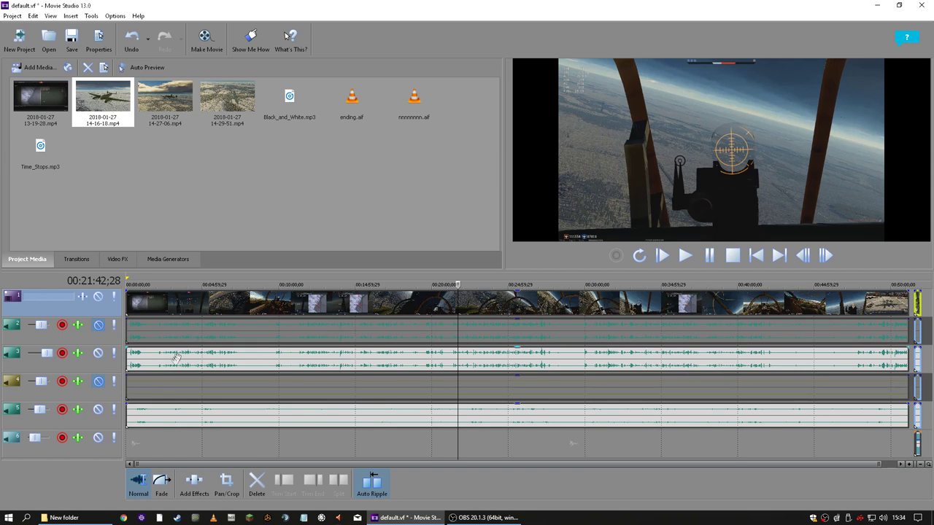
# Play the timeline while briefly muting and unmuting tracks 5 and 3 to compare their sound, and pause
pyautogui.click(684, 259)
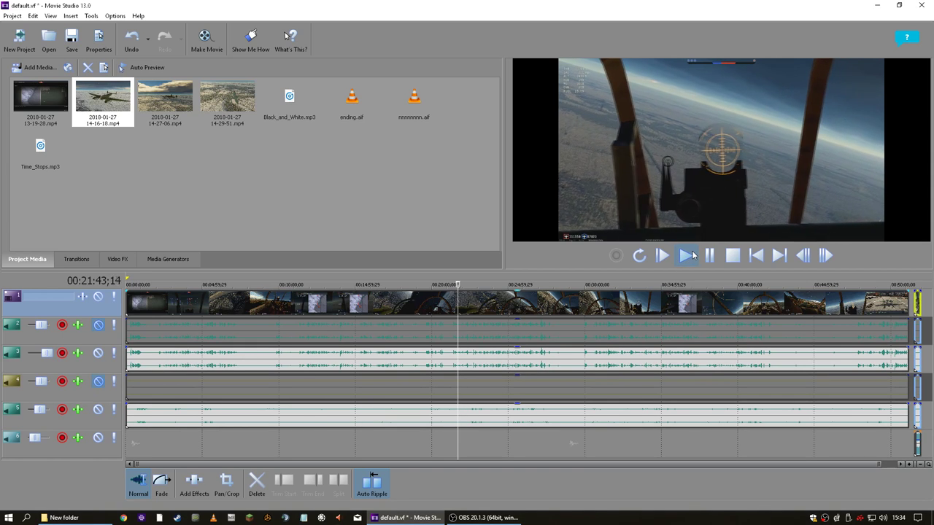
pyautogui.click(98, 409)
pyautogui.click(99, 410)
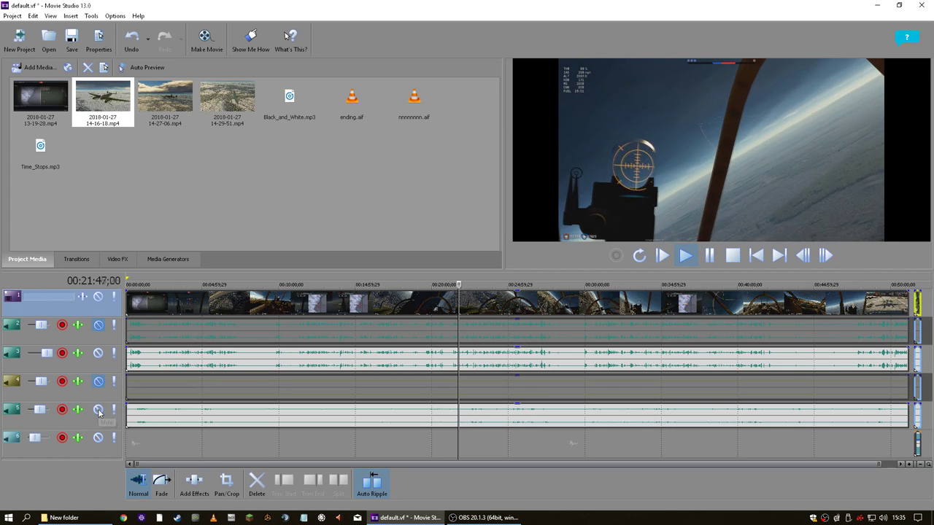
pyautogui.click(99, 354)
pyautogui.click(99, 354)
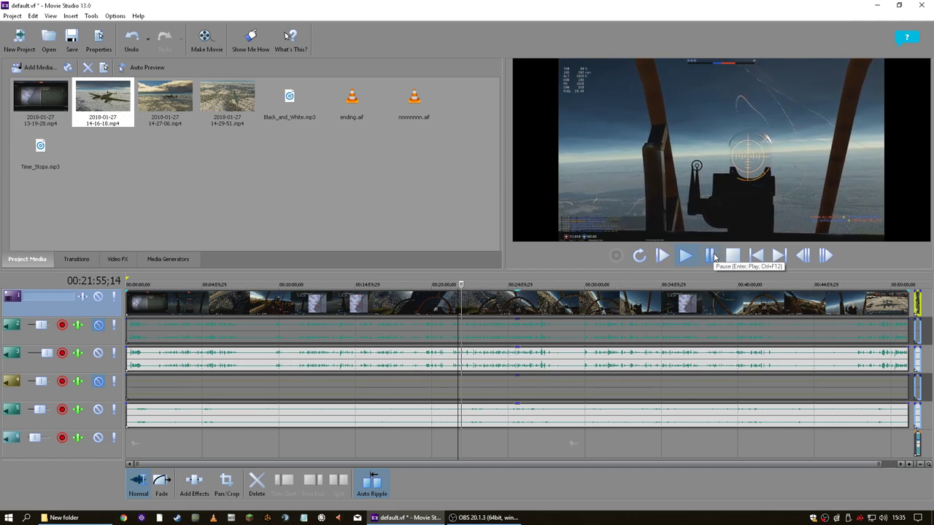
pyautogui.click(709, 256)
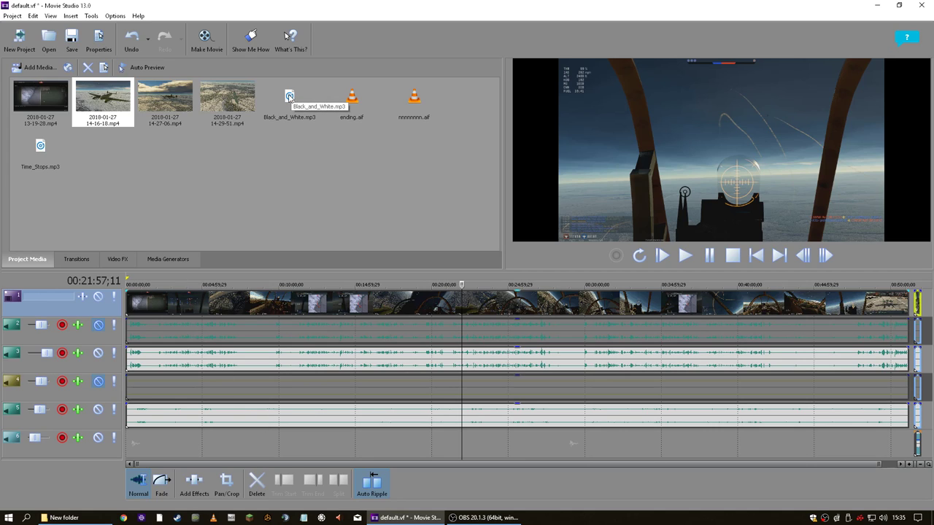
# Place Time_Stops.mp3 on audio track 6 at about 00:21:29 and play the timeline from about 00:22:05
pyautogui.moveTo(38, 147); pyautogui.dragTo(463, 439)
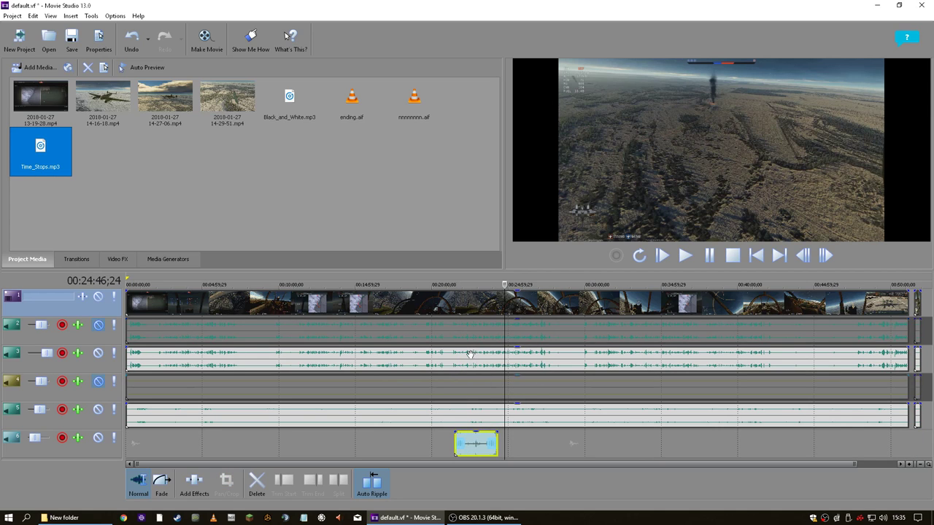
pyautogui.click(454, 288)
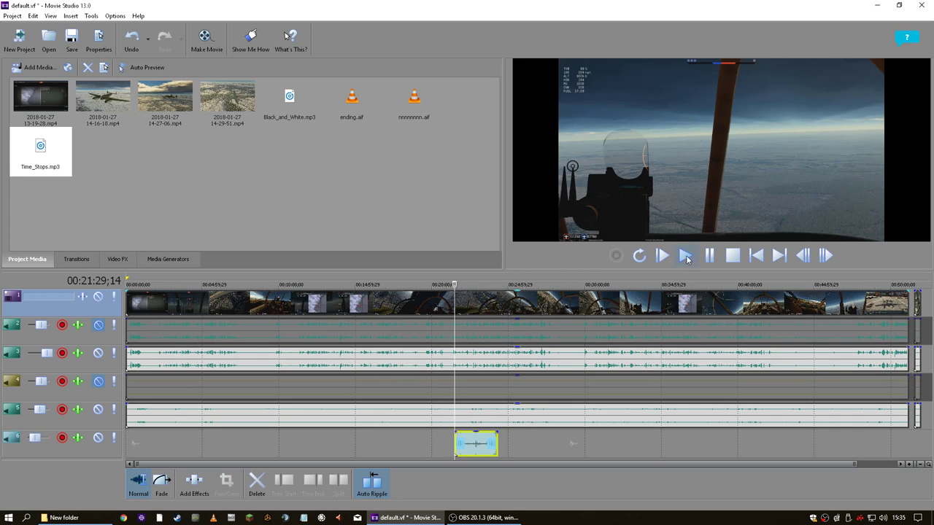
pyautogui.click(464, 288)
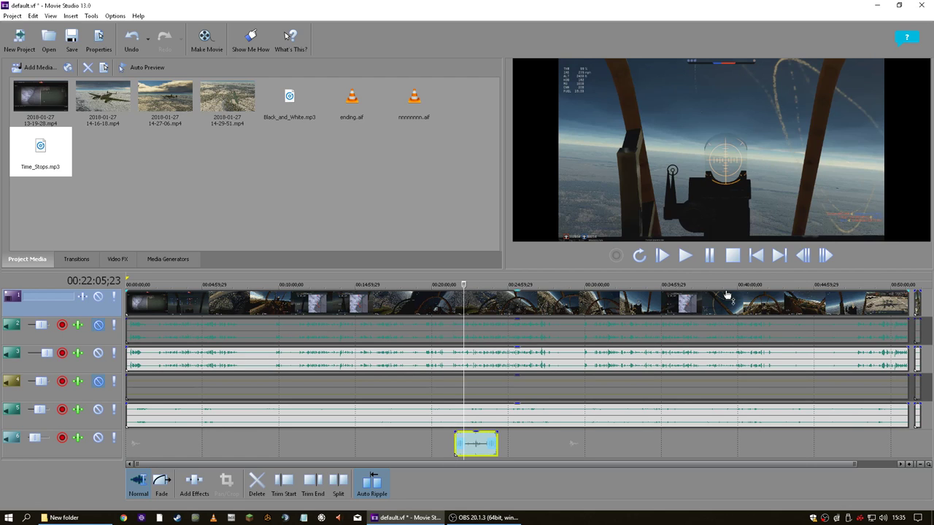
pyautogui.click(687, 254)
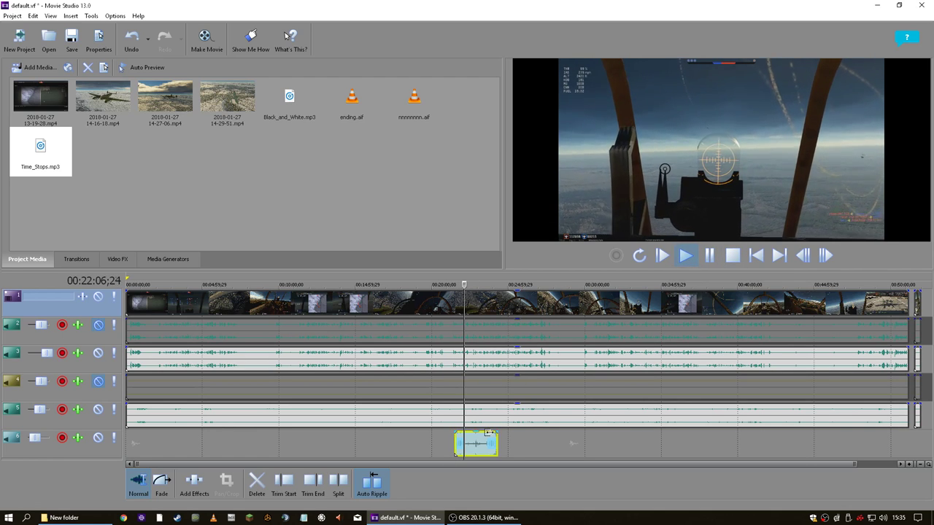
# Lower the volume of the Time_Stops music event on track 6 during playback, stop, and delete the event
pyautogui.moveTo(478, 438); pyautogui.dragTo(480, 452)
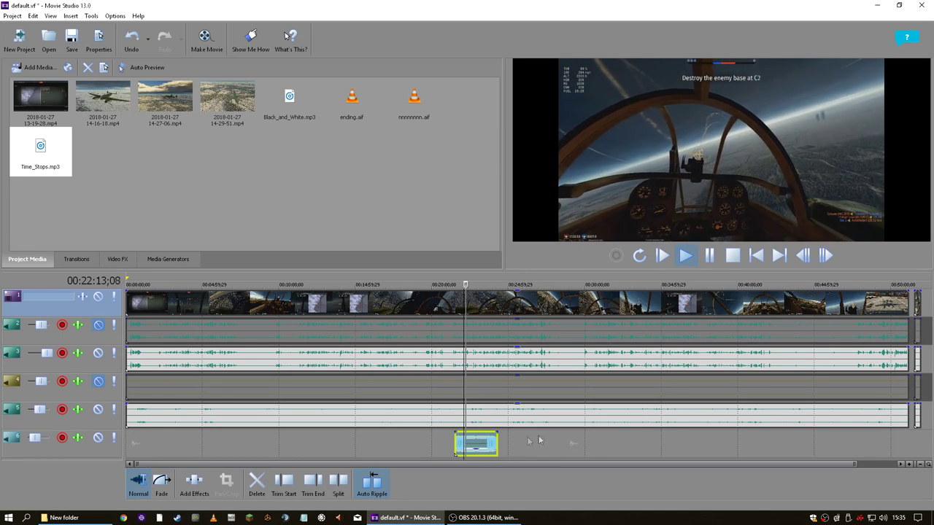
pyautogui.click(732, 257)
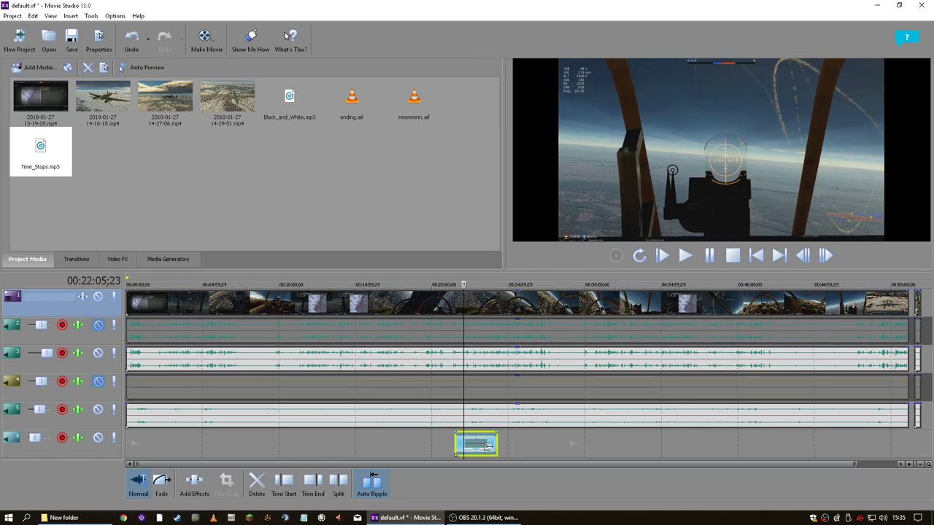
pyautogui.click(255, 483)
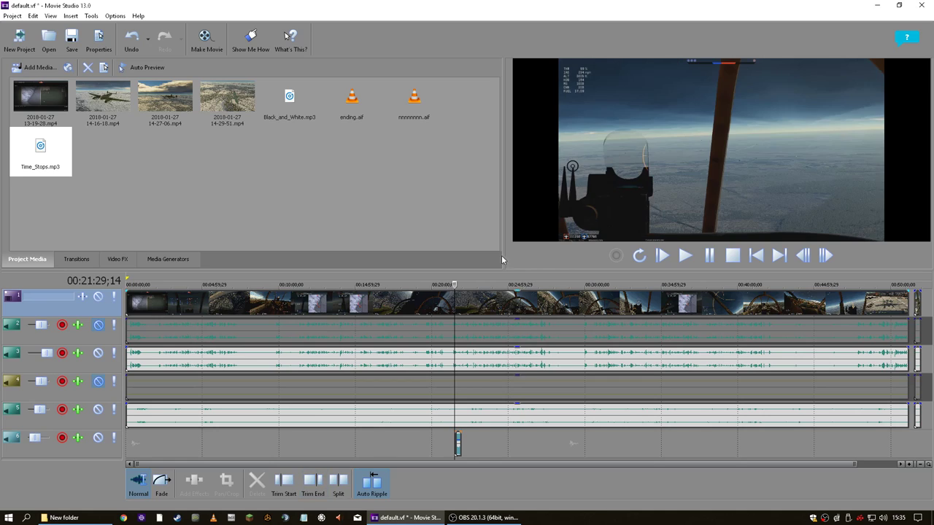
# Move the short audio event on track 6 back under the last clip at the timeline's end and play it briefly
pyautogui.moveTo(456, 443); pyautogui.dragTo(927, 447)
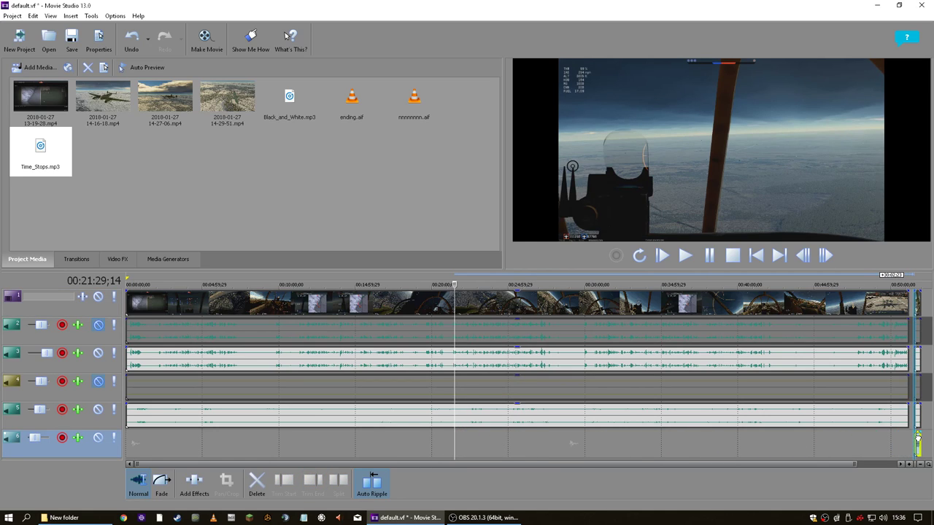
pyautogui.press('End')
pyautogui.click(690, 257)
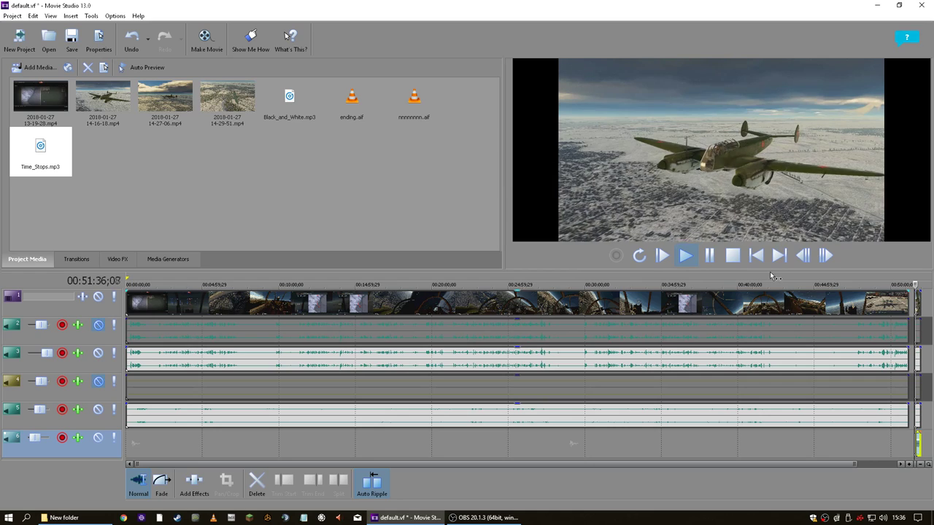
pyautogui.click(733, 256)
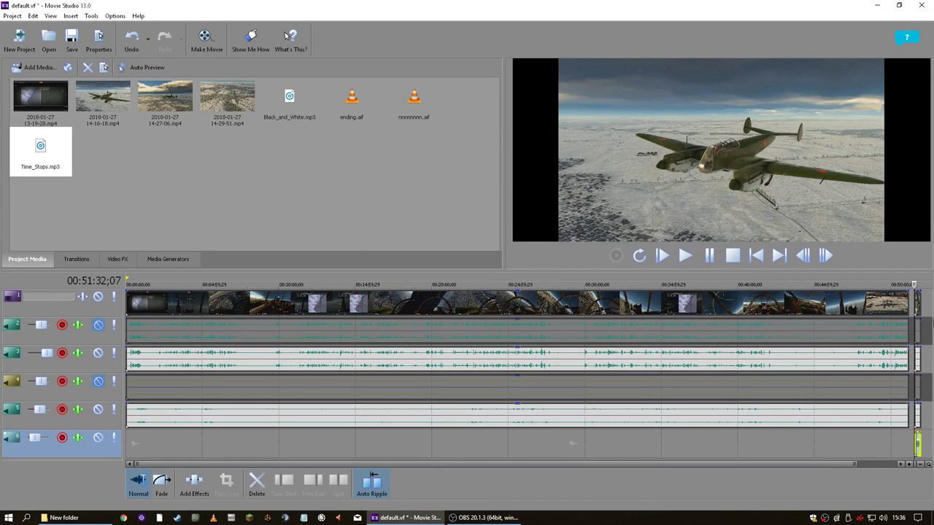
pyautogui.moveTo(411, 466); pyautogui.dragTo(758, 466)
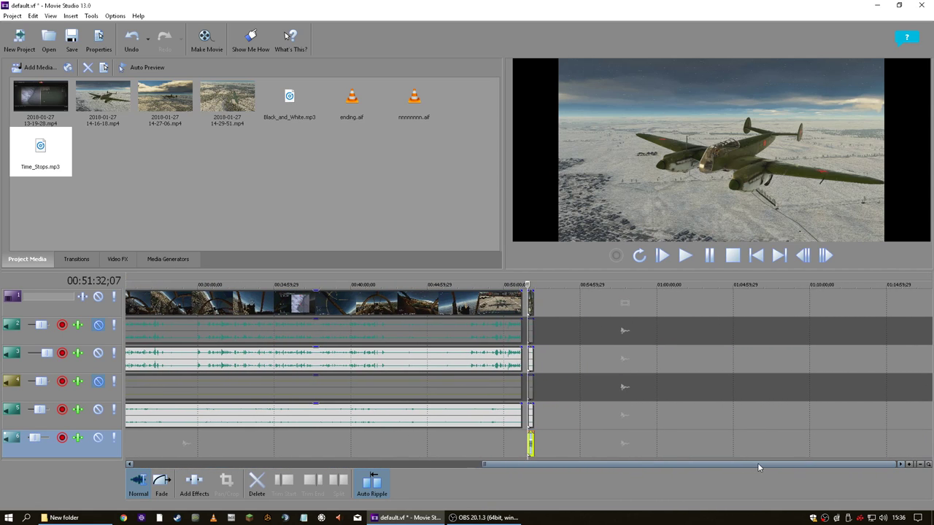
pyautogui.click(565, 289)
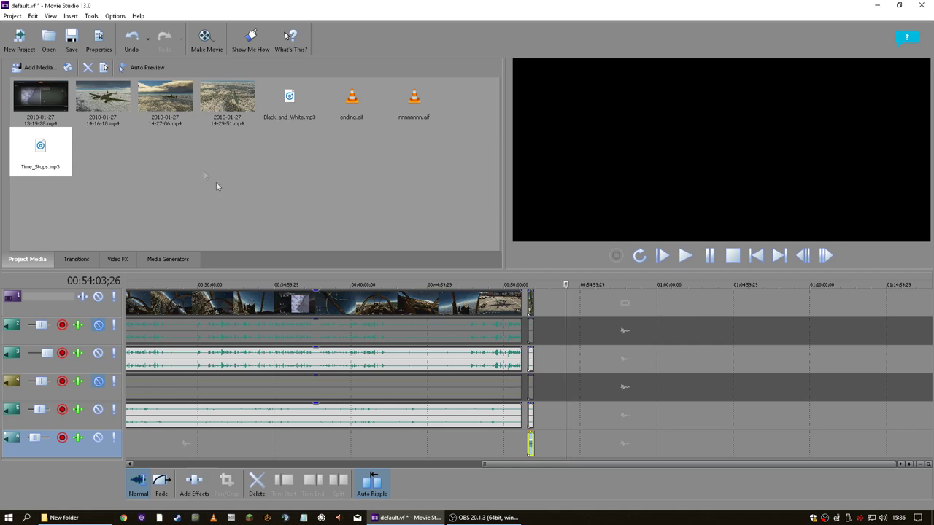
pyautogui.click(162, 101)
pyautogui.moveTo(162, 101); pyautogui.dragTo(570, 304)
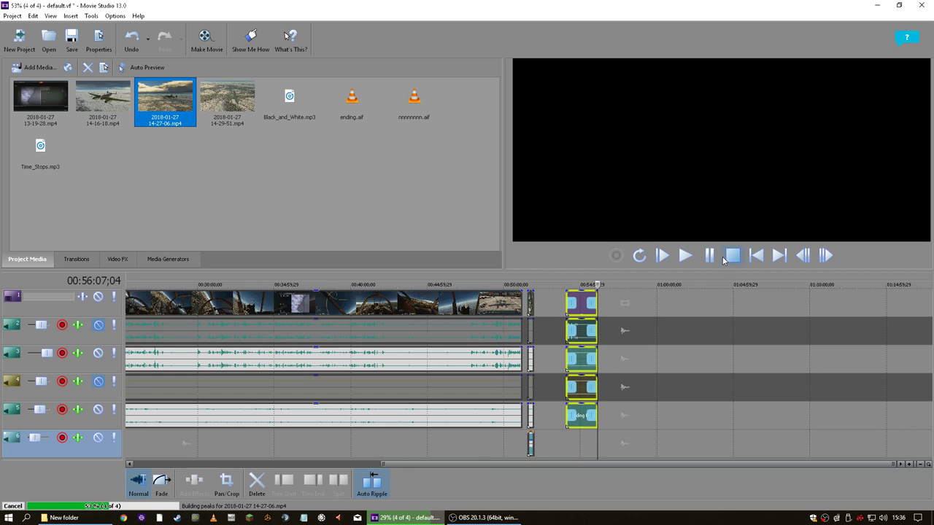
pyautogui.moveTo(597, 284)
pyautogui.mouseDown()
pyautogui.moveTo(570, 284)
pyautogui.moveTo(579, 284)
pyautogui.mouseUp()
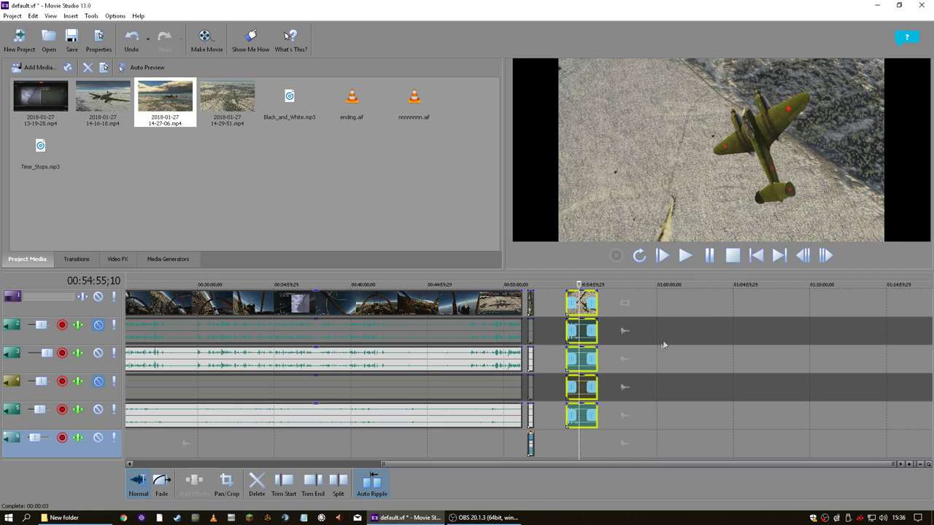
pyautogui.rightClick(583, 301)
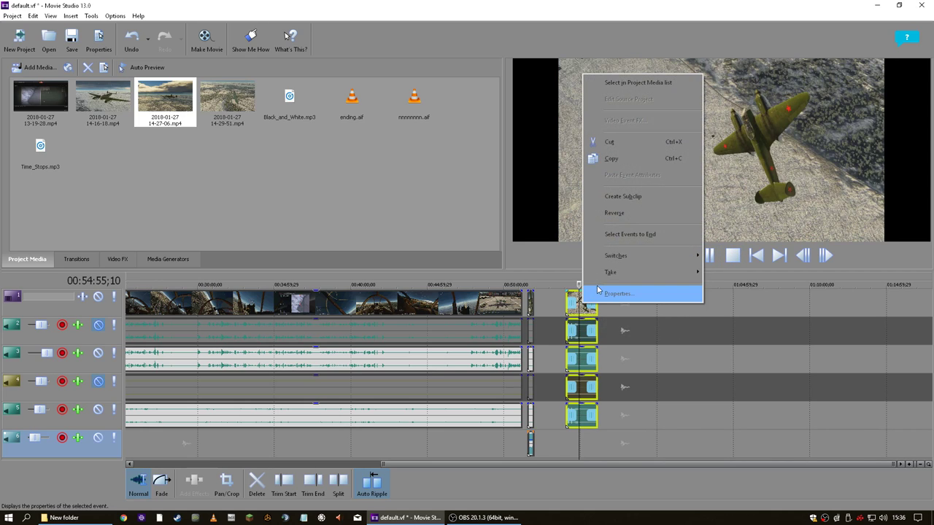
pyautogui.click(642, 299)
pyautogui.rightClick(584, 301)
pyautogui.click(615, 295)
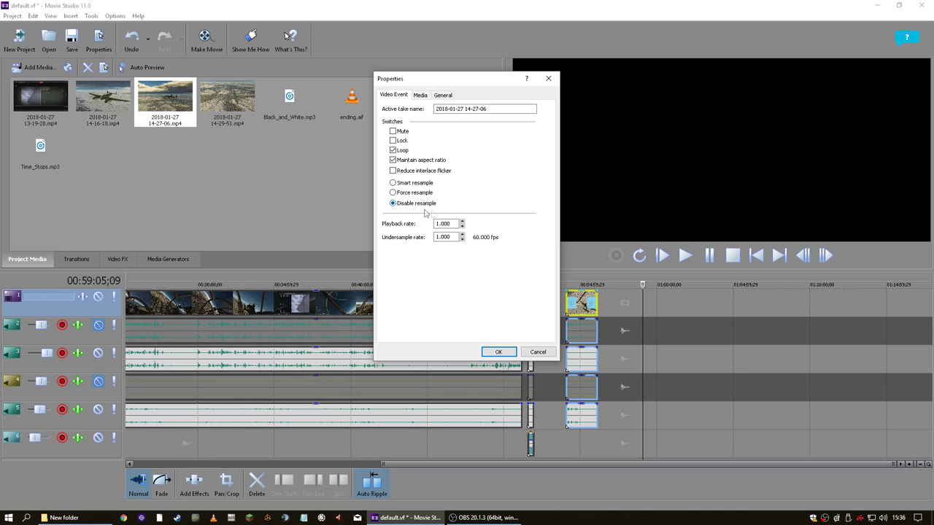
pyautogui.click(490, 352)
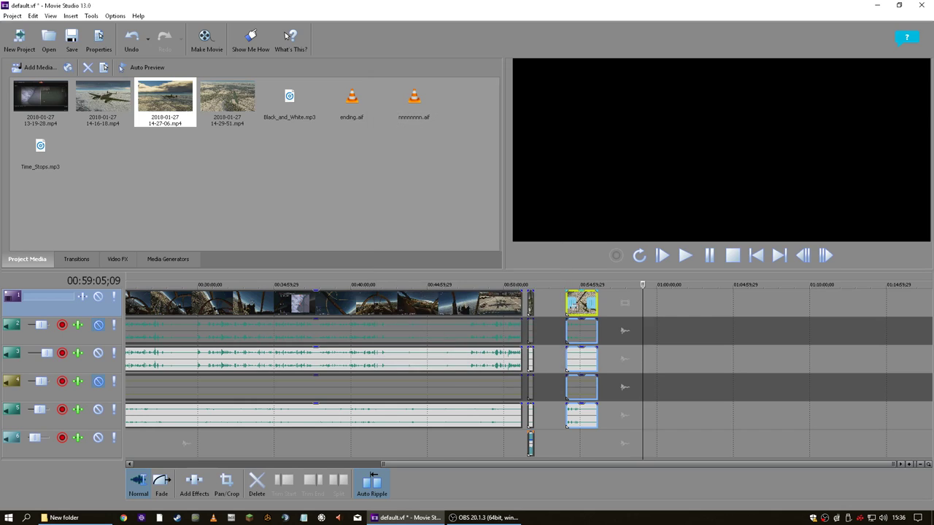
# Place the cursor at about 00:54:26 in the newly added clip, play it and pause at about 00:54:29
pyautogui.click(580, 300)
pyautogui.moveTo(576, 290)
pyautogui.mouseDown()
pyautogui.moveTo(591, 284)
pyautogui.moveTo(572, 284)
pyautogui.mouseUp()
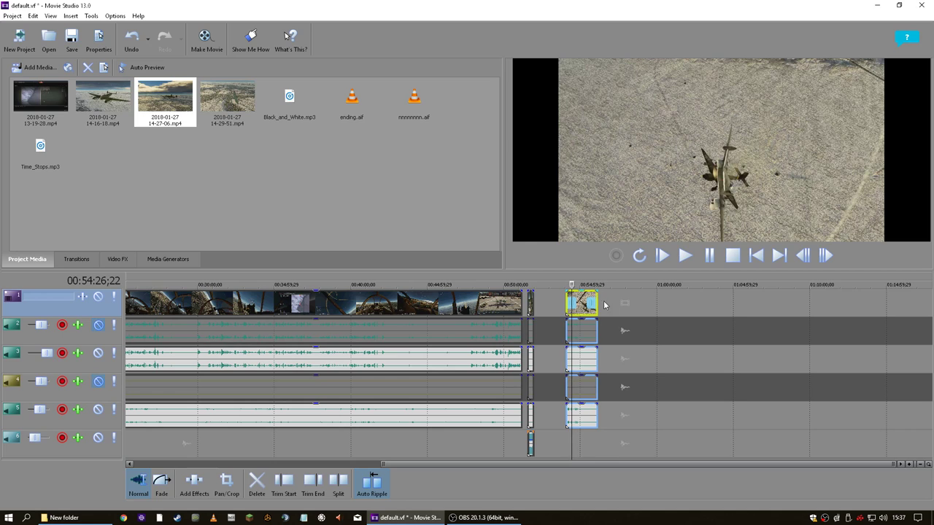
pyautogui.click(685, 257)
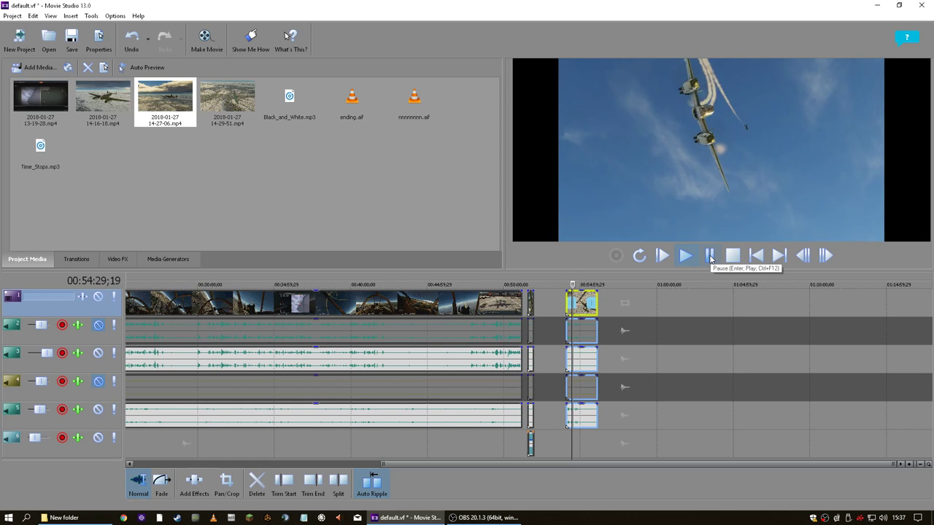
pyautogui.click(710, 256)
pyautogui.rightClick(584, 304)
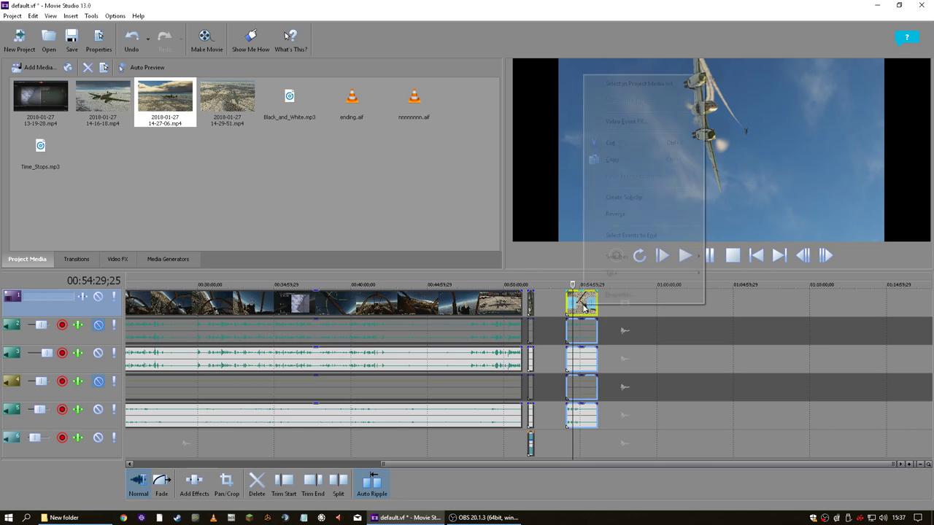
pyautogui.click(628, 122)
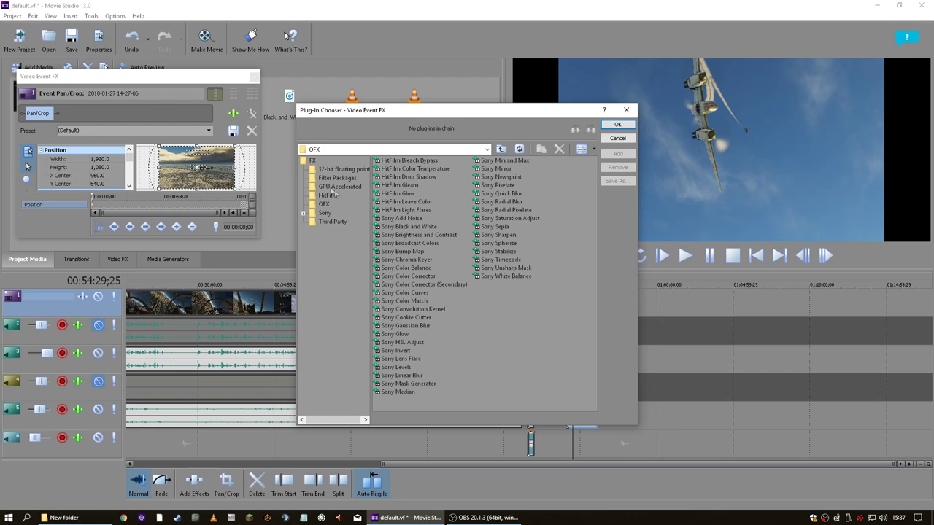
pyautogui.click(420, 280)
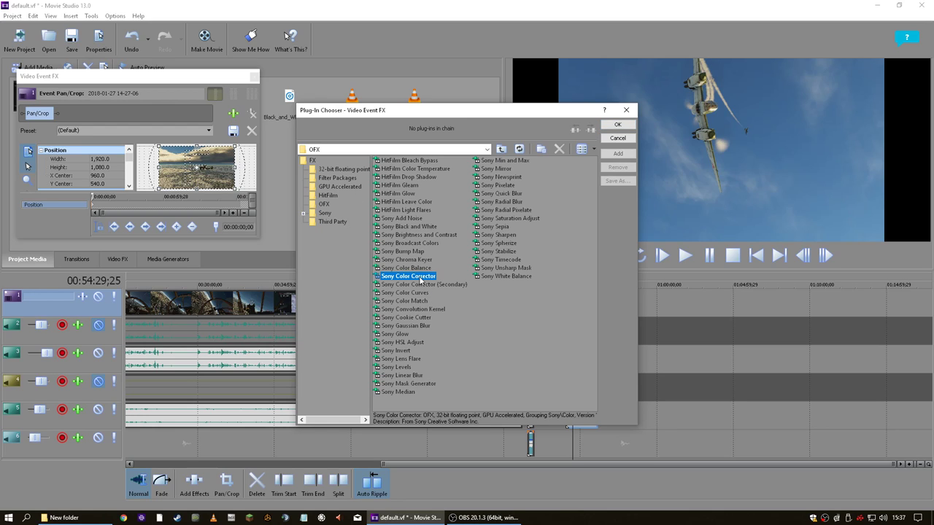
pyautogui.click(619, 154)
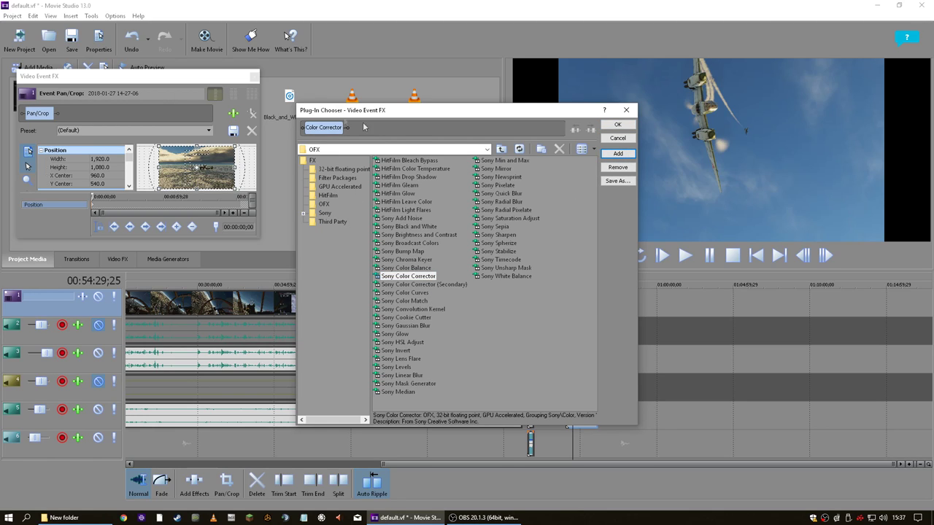
pyautogui.click(630, 125)
pyautogui.moveTo(157, 78); pyautogui.dragTo(364, 57)
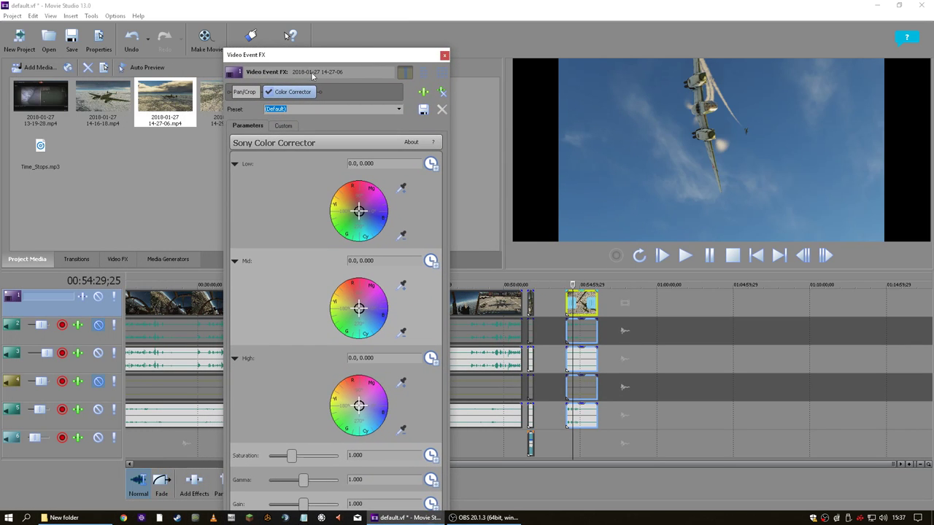
# Crop the clip's height to about 811 in Pan/Crop and apply the Blue Midtones preset to its Color Corrector
pyautogui.click(245, 92)
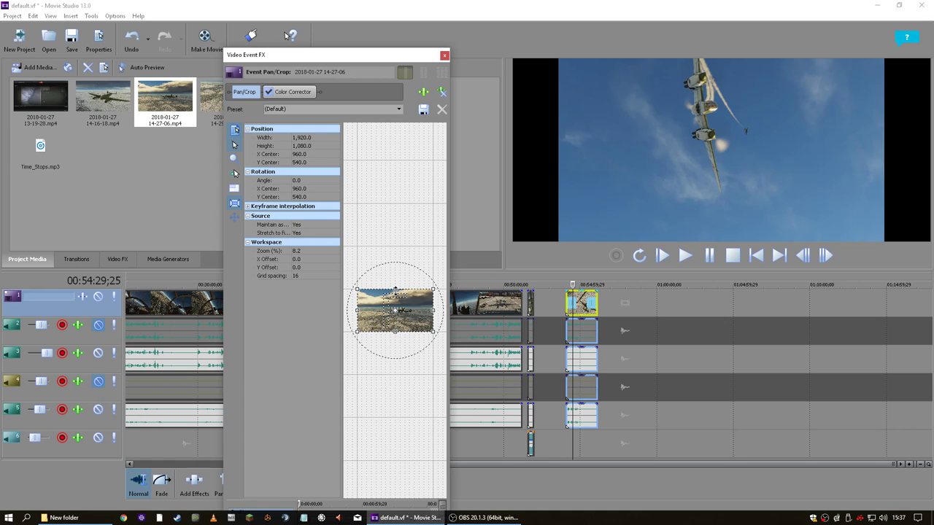
pyautogui.moveTo(395, 288); pyautogui.dragTo(394, 296)
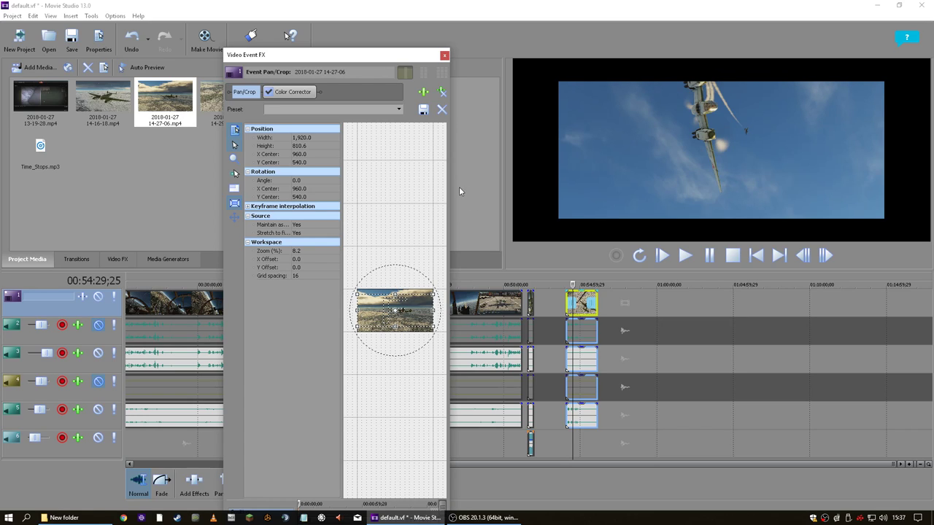
pyautogui.click(293, 94)
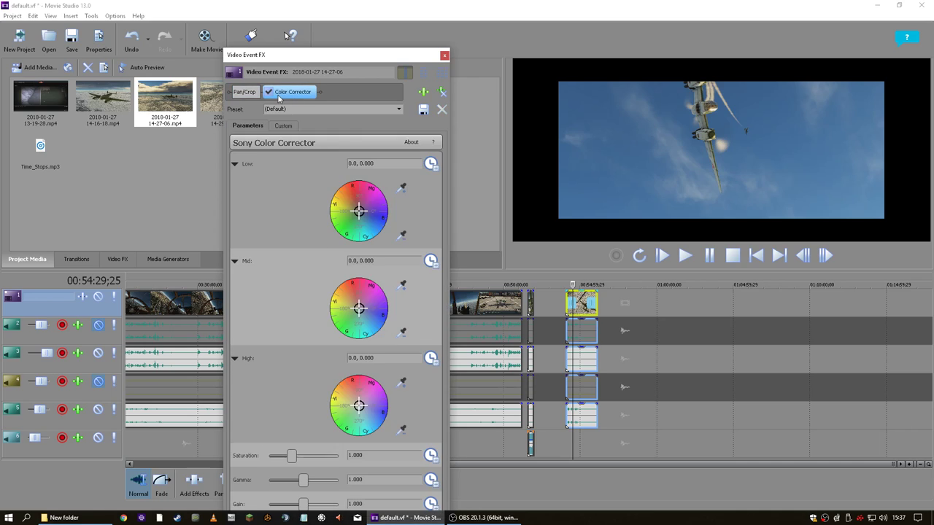
pyautogui.click(398, 109)
pyautogui.click(294, 140)
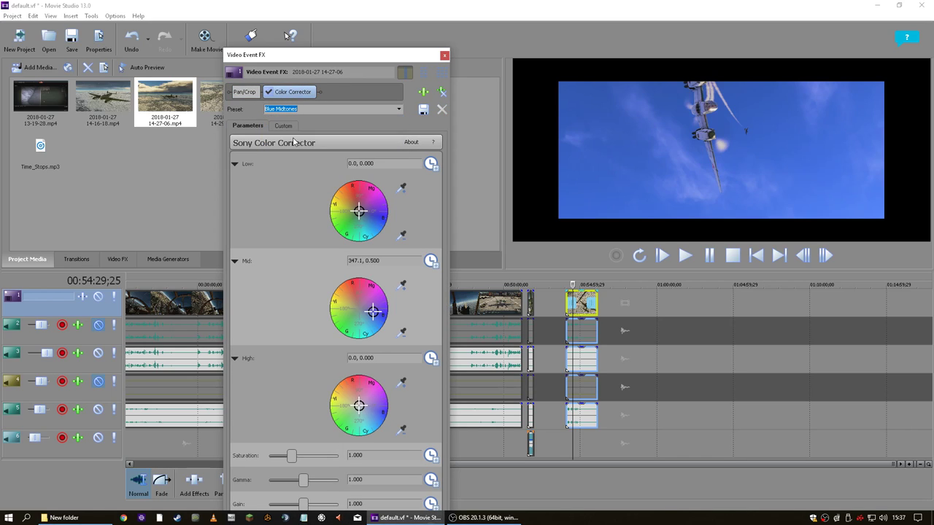
pyautogui.click(444, 57)
# Play the cropped and colour-corrected clip to preview it, stop, and return the timeline view to the project's start
pyautogui.click(686, 256)
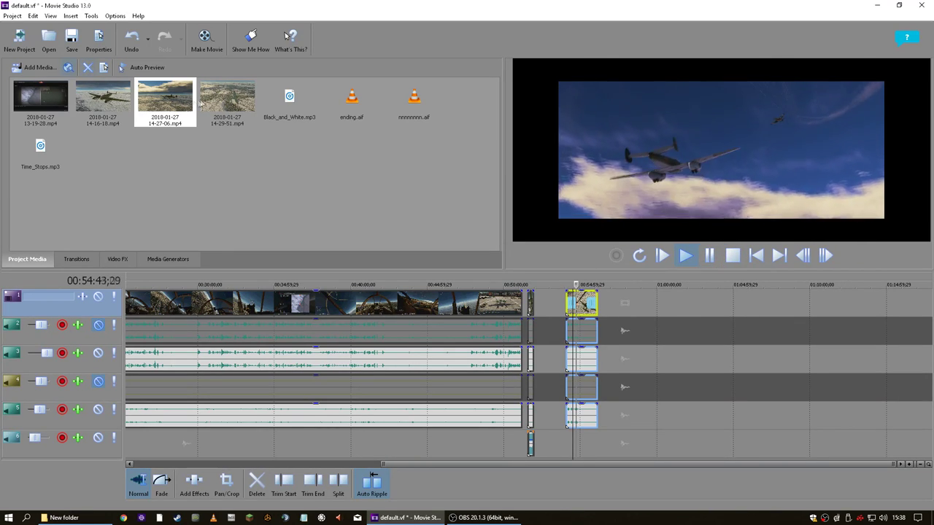
pyautogui.click(733, 255)
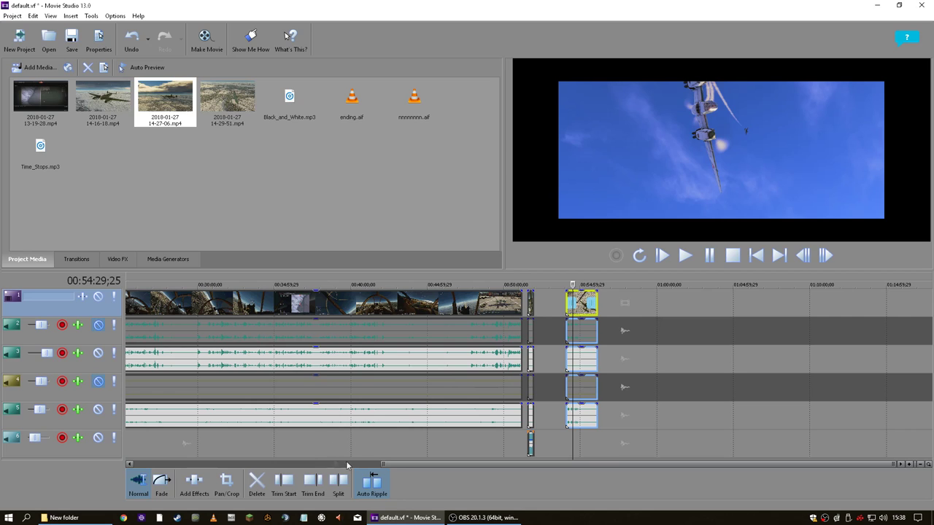
pyautogui.moveTo(455, 467); pyautogui.dragTo(183, 460)
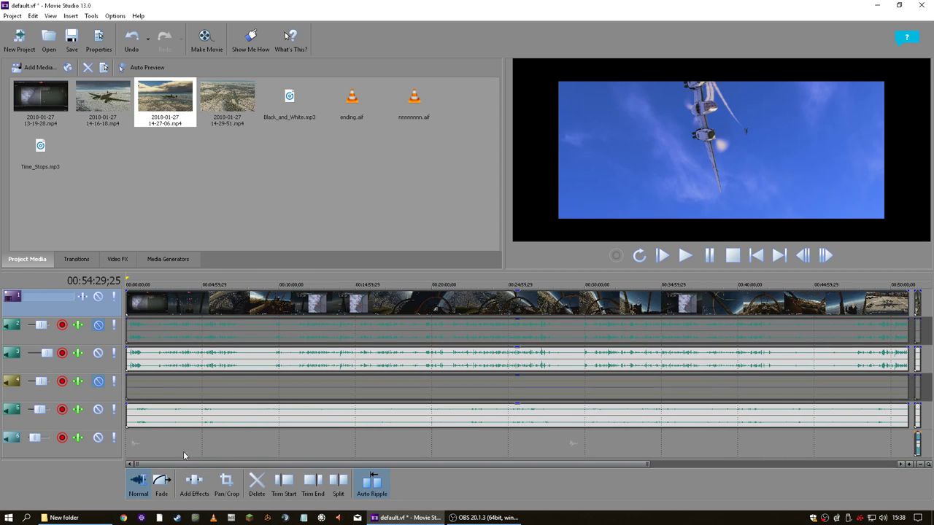
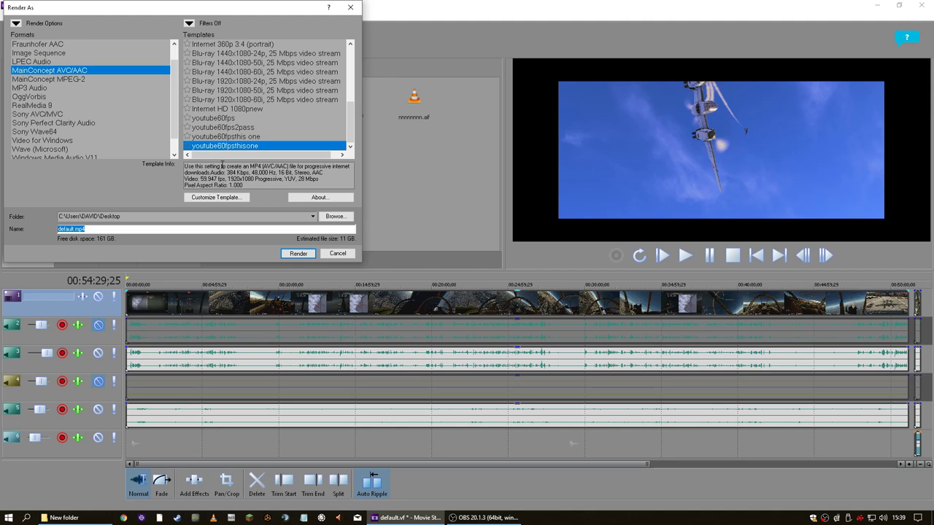
# Review the youtube60fpsthisone template's custom video settings and its constant bit rate choices, and leave the render dialog without rendering
pyautogui.click(218, 198)
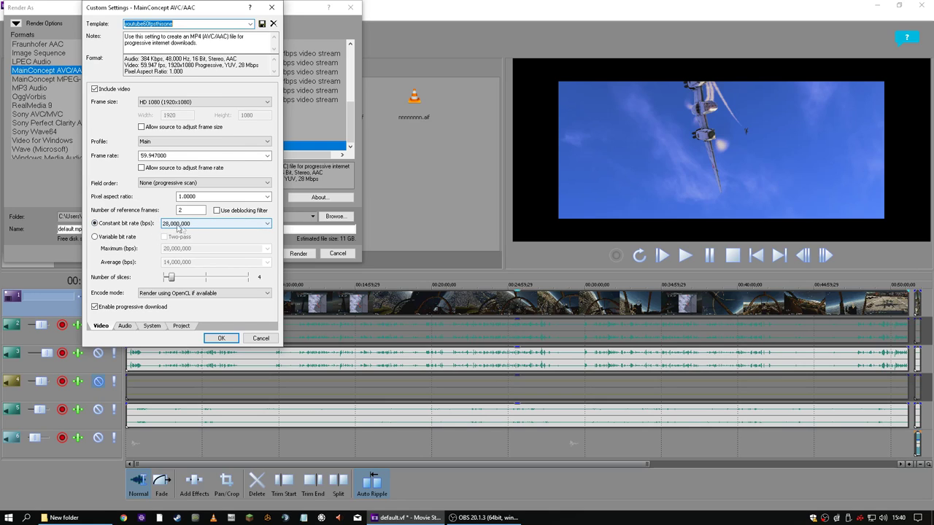
pyautogui.click(268, 227)
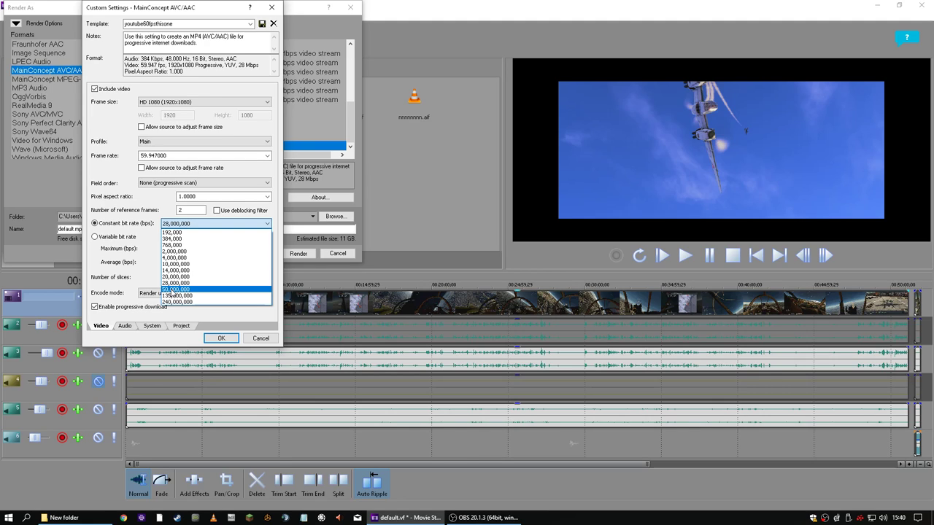
pyautogui.click(138, 280)
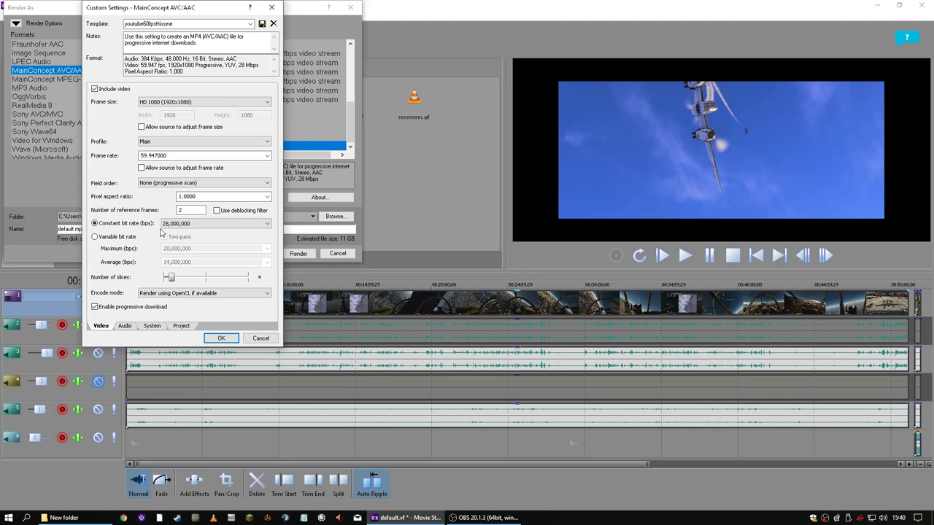
pyautogui.click(203, 224)
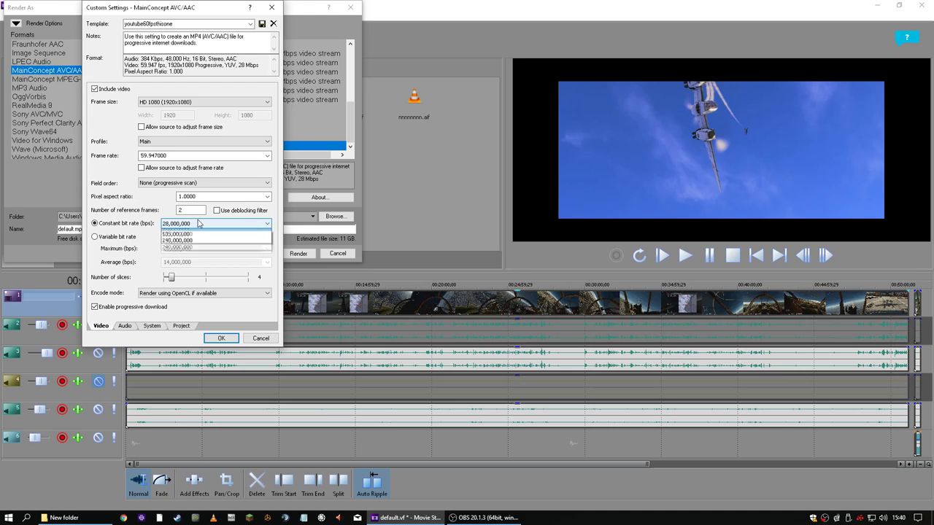
pyautogui.click(194, 224)
pyautogui.click(195, 224)
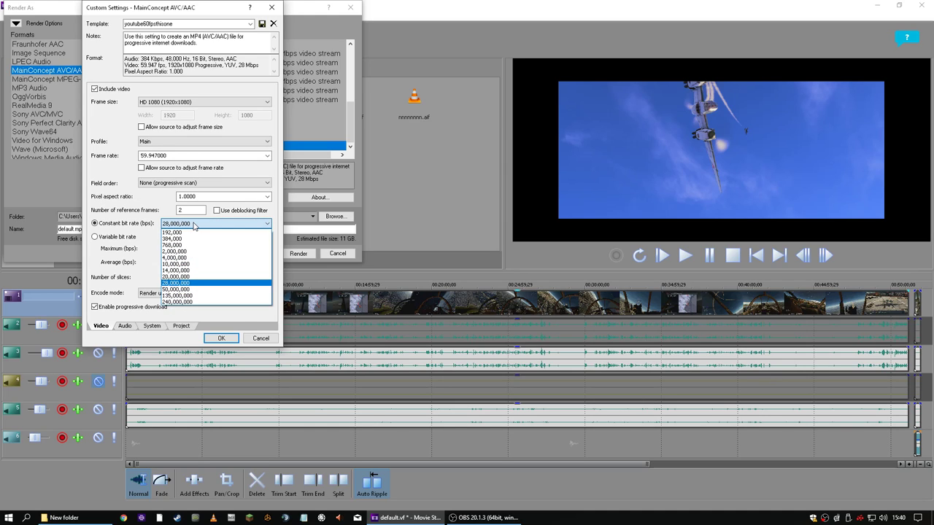
pyautogui.click(145, 254)
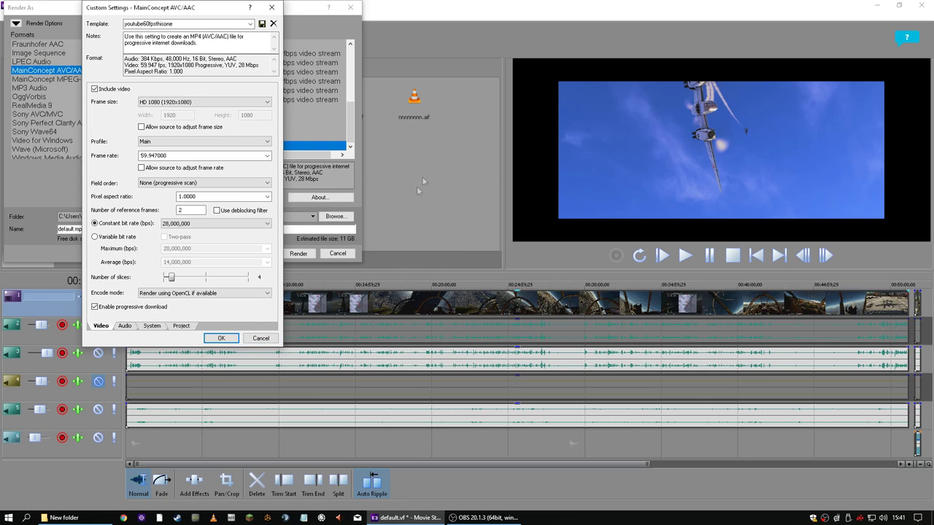
pyautogui.click(232, 339)
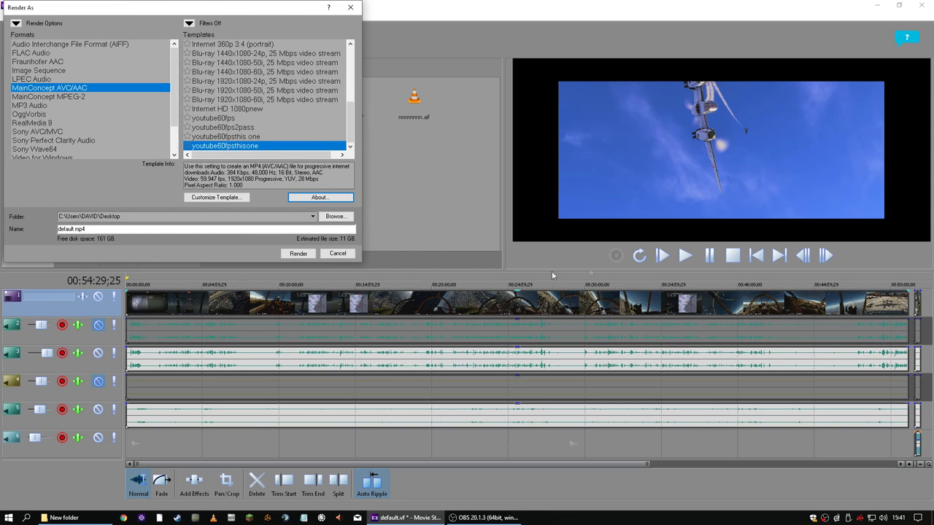
pyautogui.click(337, 253)
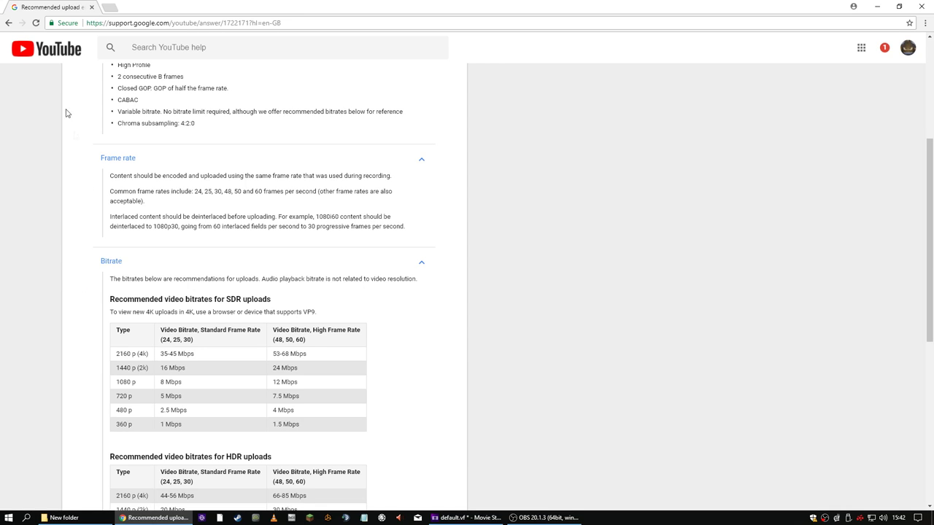
# Read the recommended SDR, HDR and audio upload bitrates on the YouTube help page and close the browser
pyautogui.scroll(-1, 42, 270)
pyautogui.scroll(-2, 41, 269)
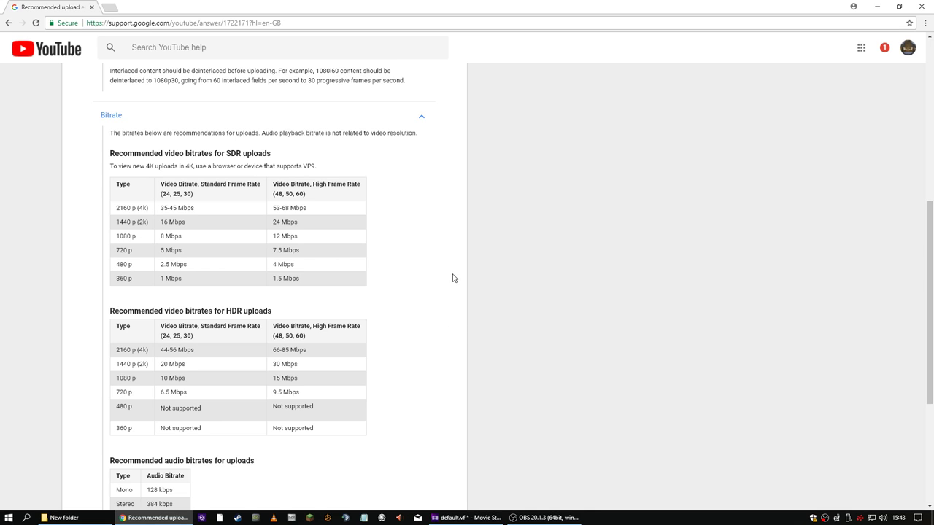
pyautogui.scroll(-3, 449, 281)
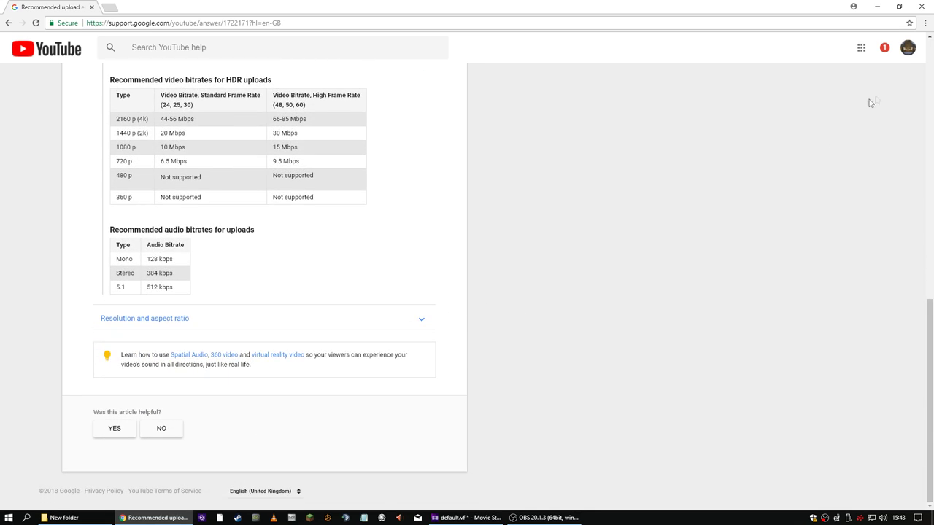
pyautogui.click(921, 7)
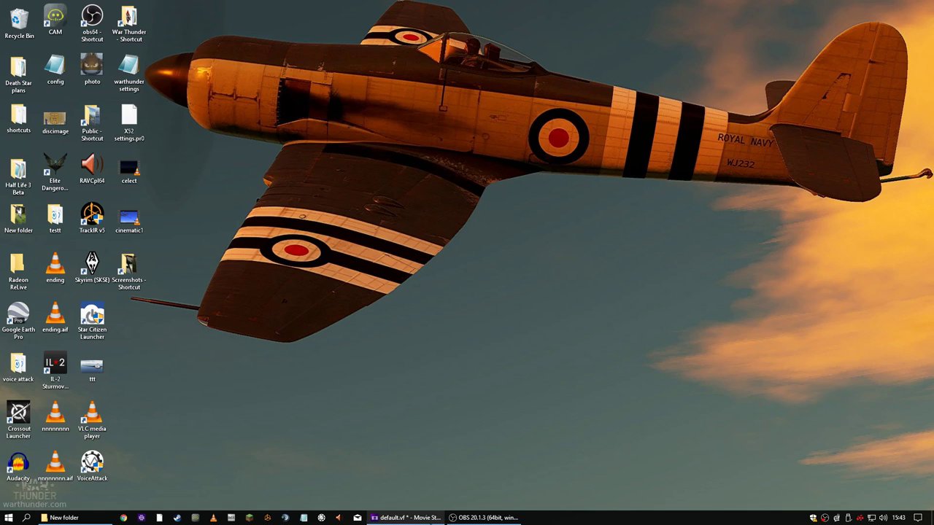
# Bring up the OBS window briefly and switch back to the Movie Studio project
pyautogui.click(475, 518)
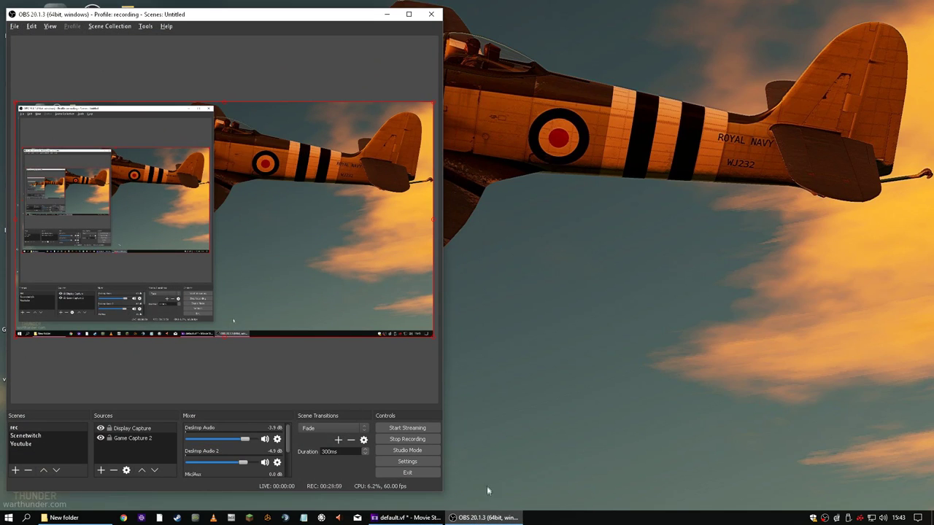
pyautogui.click(491, 517)
pyautogui.click(396, 518)
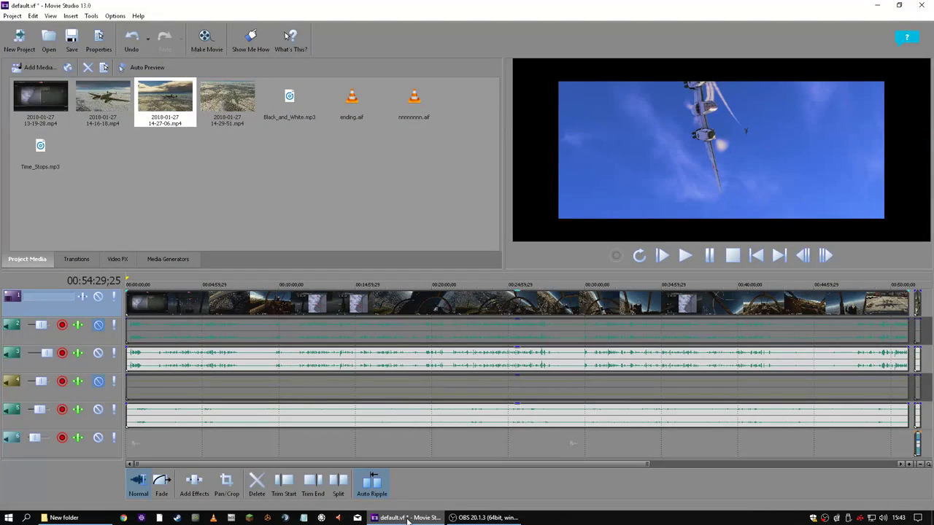
# Open Radeon Settings, view the ReLive page with its recording switch, and close the window
pyautogui.rightClick(859, 519)
pyautogui.click(853, 473)
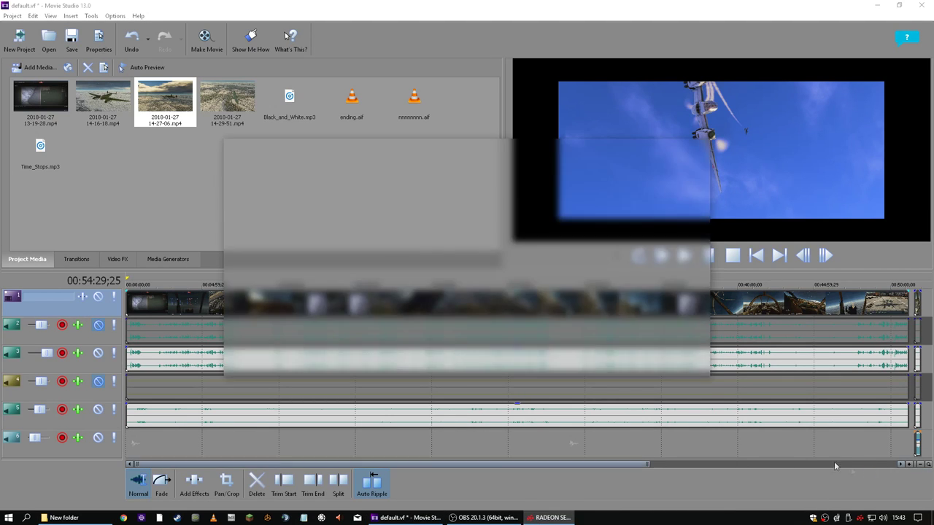
pyautogui.click(470, 165)
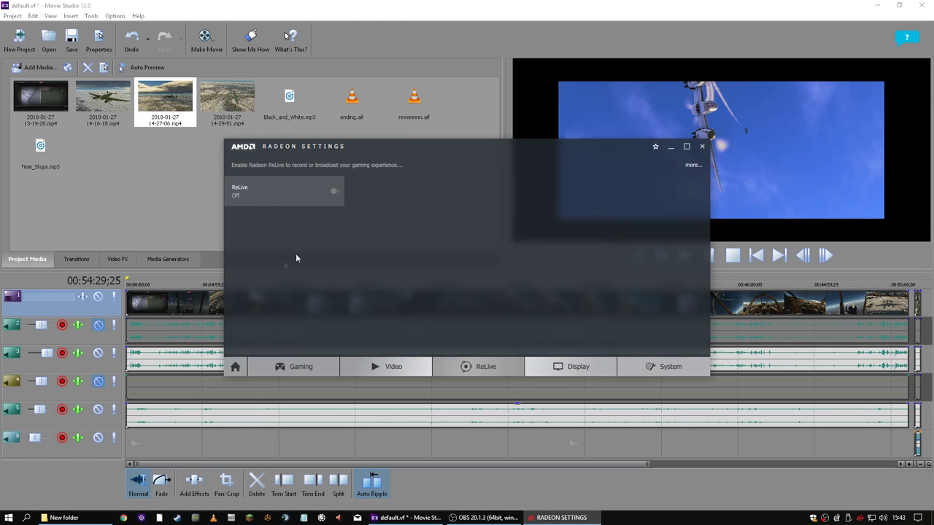
pyautogui.click(702, 146)
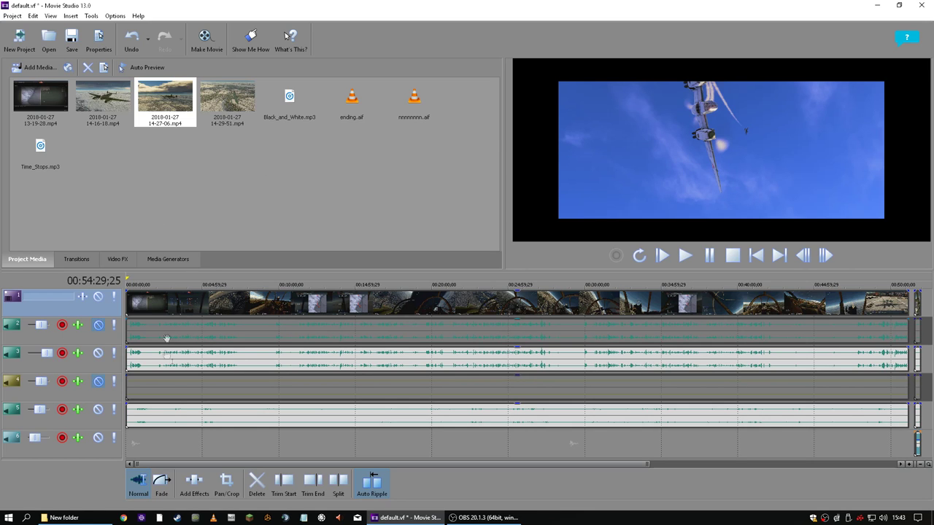
# Switch to OBS, review the encoder's rate control and bitrate in the recording output settings, and close the settings while keeping OBS running
pyautogui.click(482, 517)
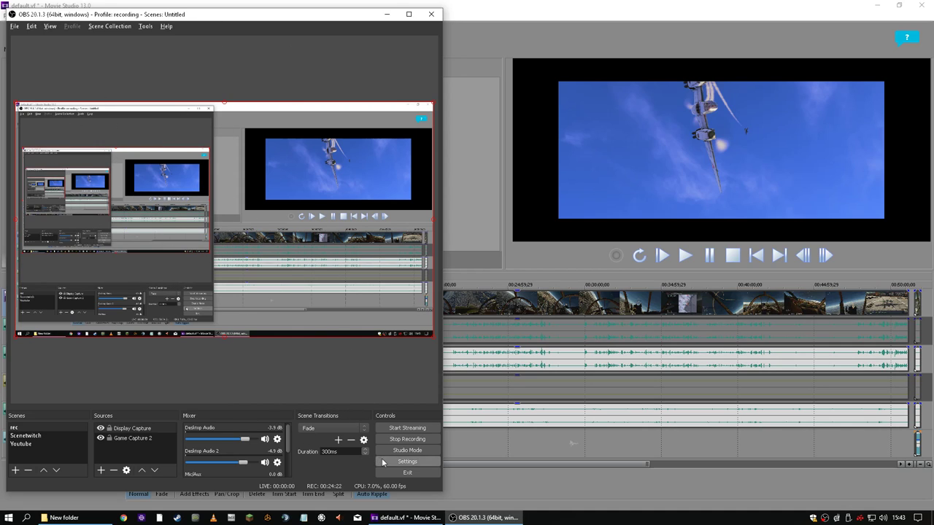
pyautogui.click(408, 463)
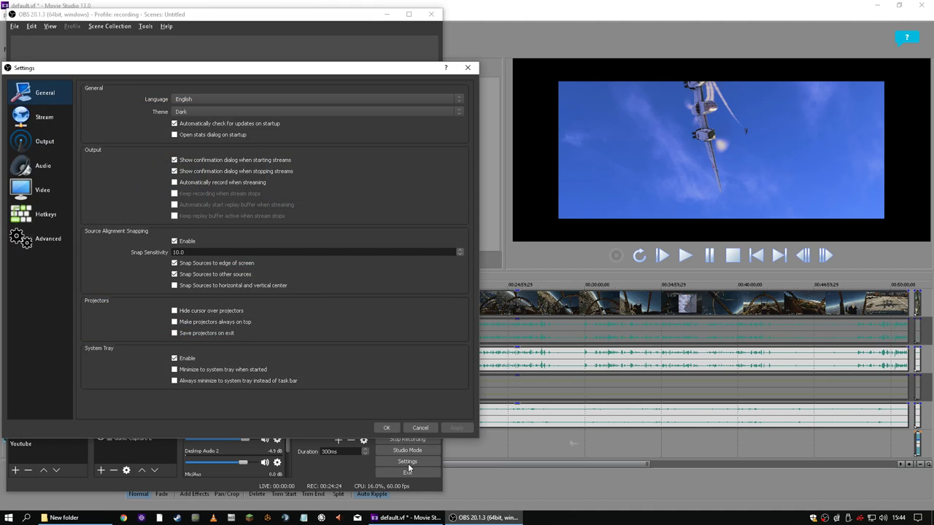
pyautogui.click(46, 149)
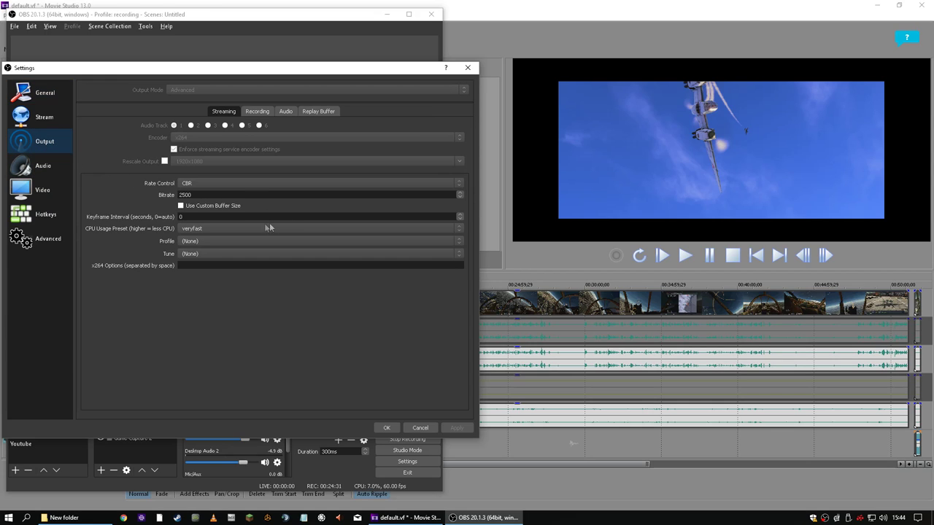
pyautogui.click(256, 113)
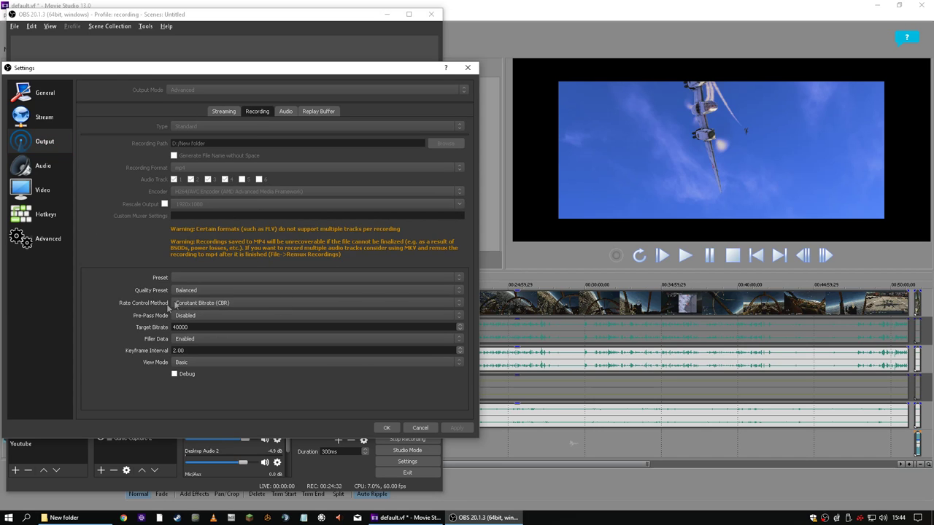
pyautogui.click(467, 67)
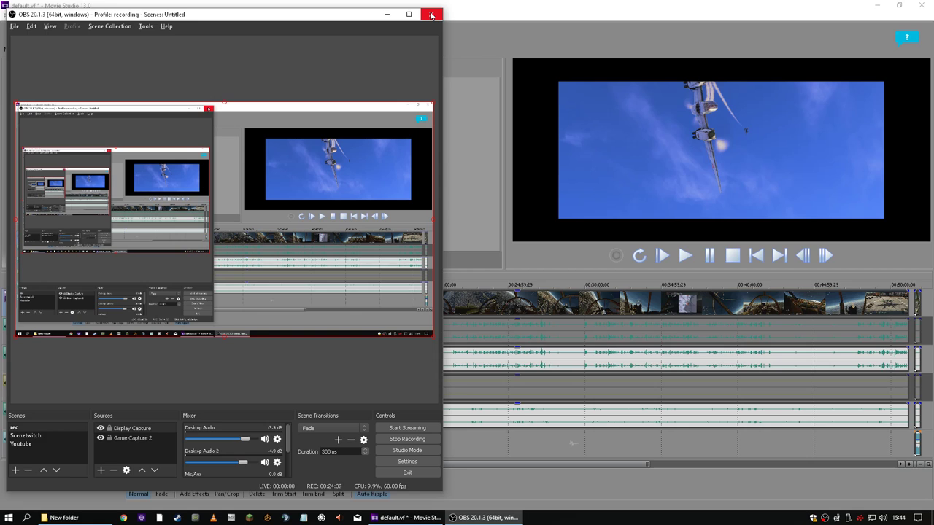
pyautogui.click(431, 16)
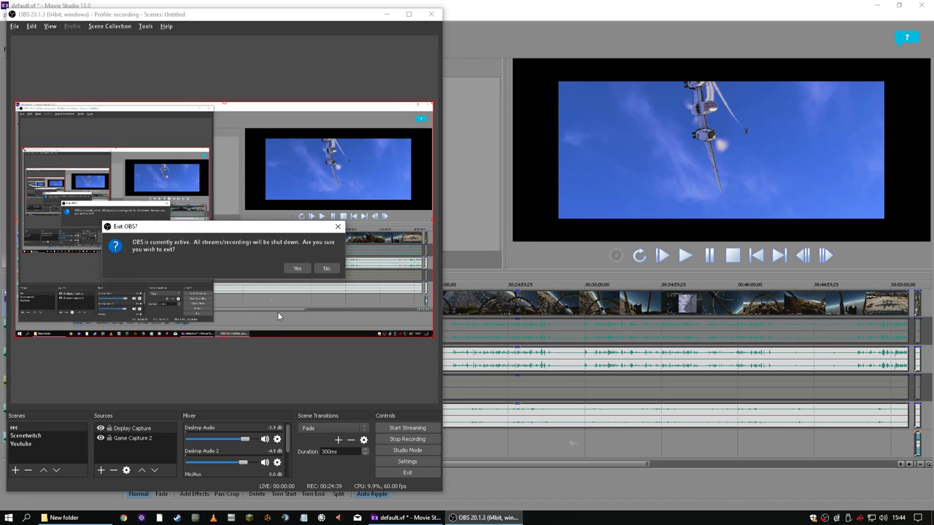
pyautogui.click(325, 269)
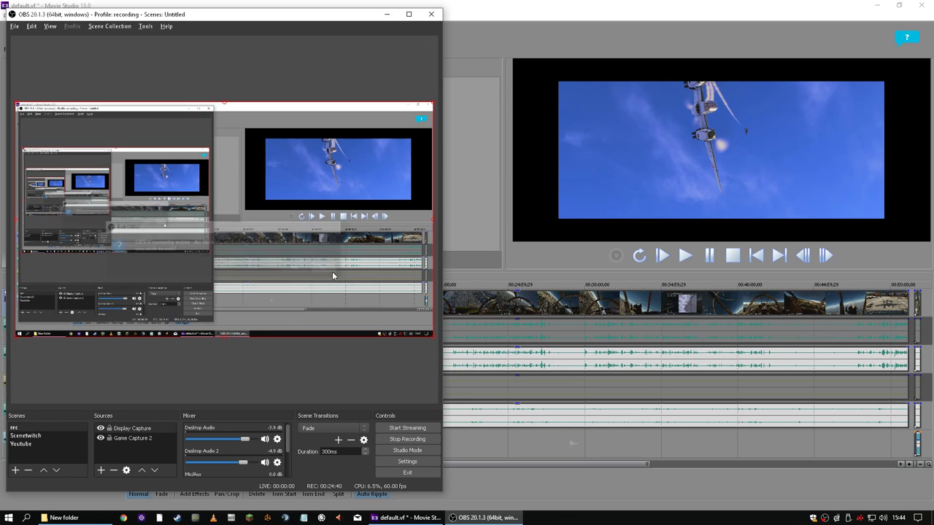